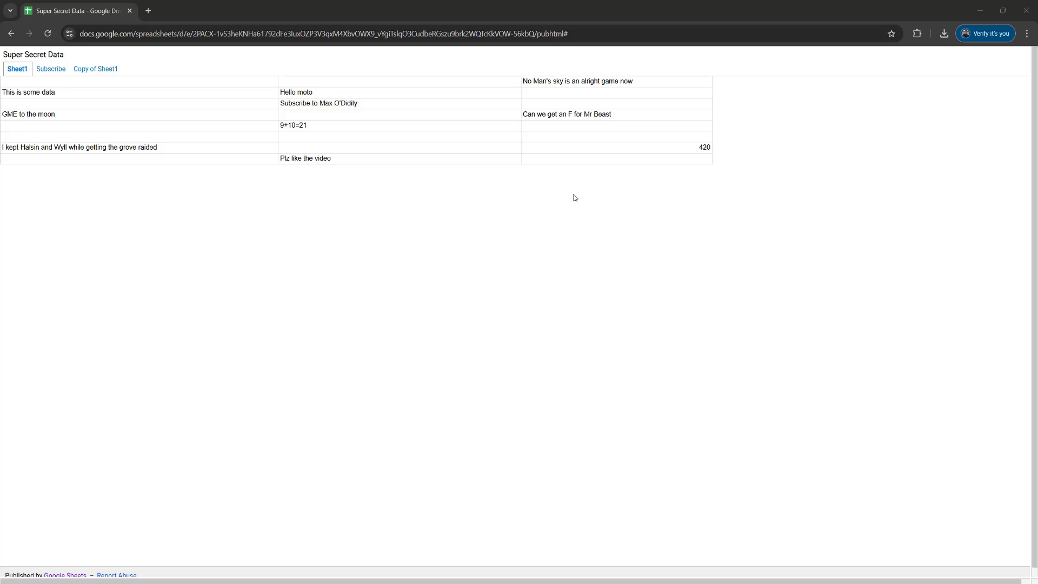
# Browse the Copy of Sheet1 and Subscribe sheets on the published page, then return to Sheet1
pyautogui.click(97, 70)
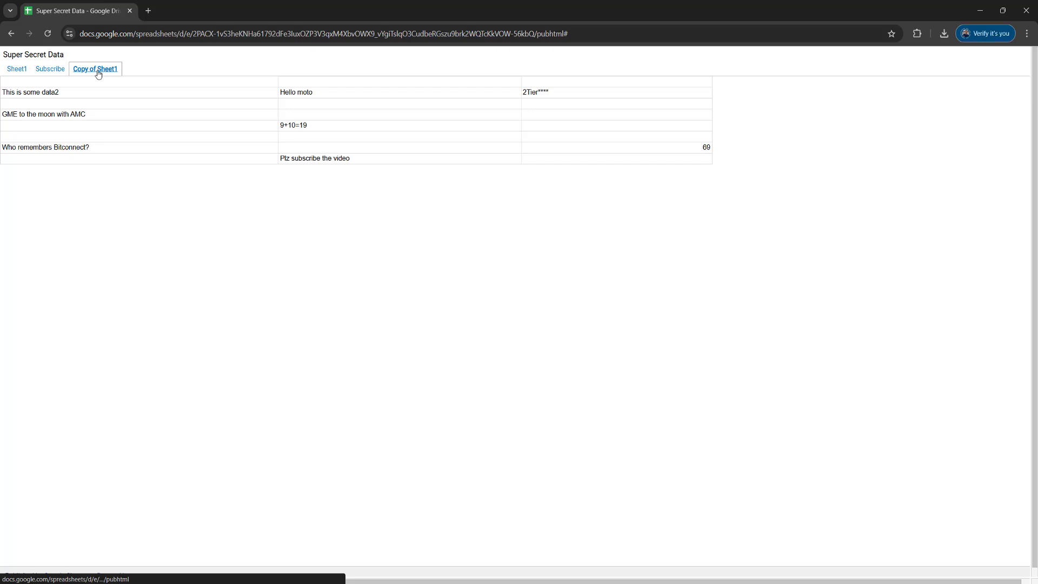
pyautogui.click(45, 70)
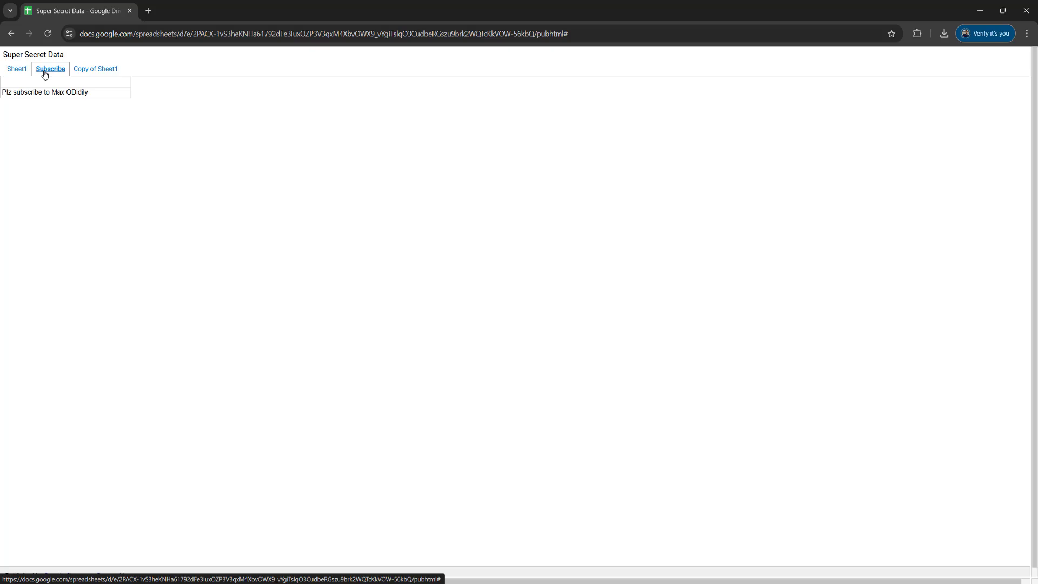
pyautogui.click(19, 71)
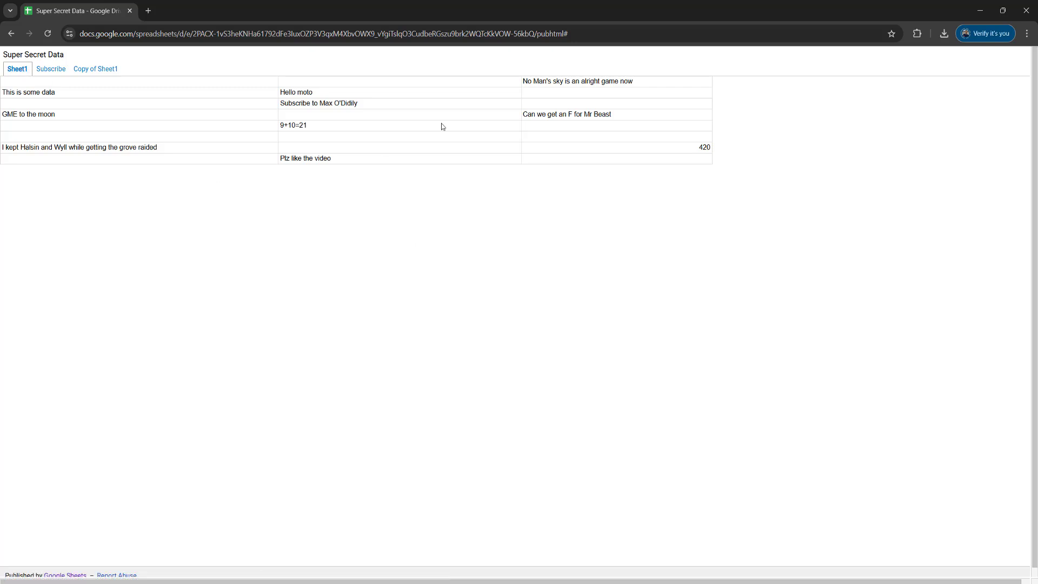
# Save the page with the file name 'Super Secret Data - Google Drive YT Video.html'
pyautogui.rightClick(305, 205)
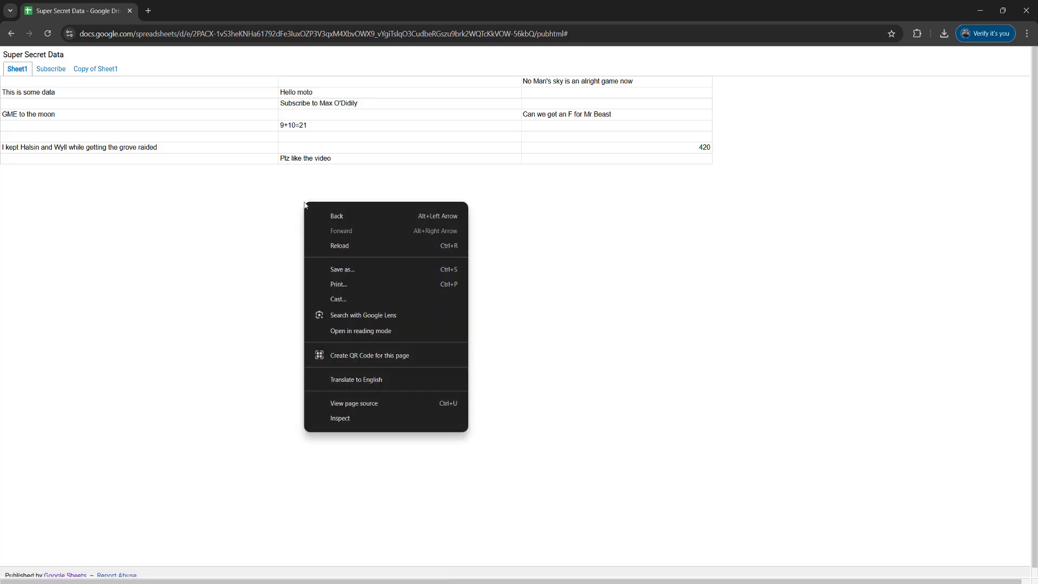
pyautogui.click(348, 274)
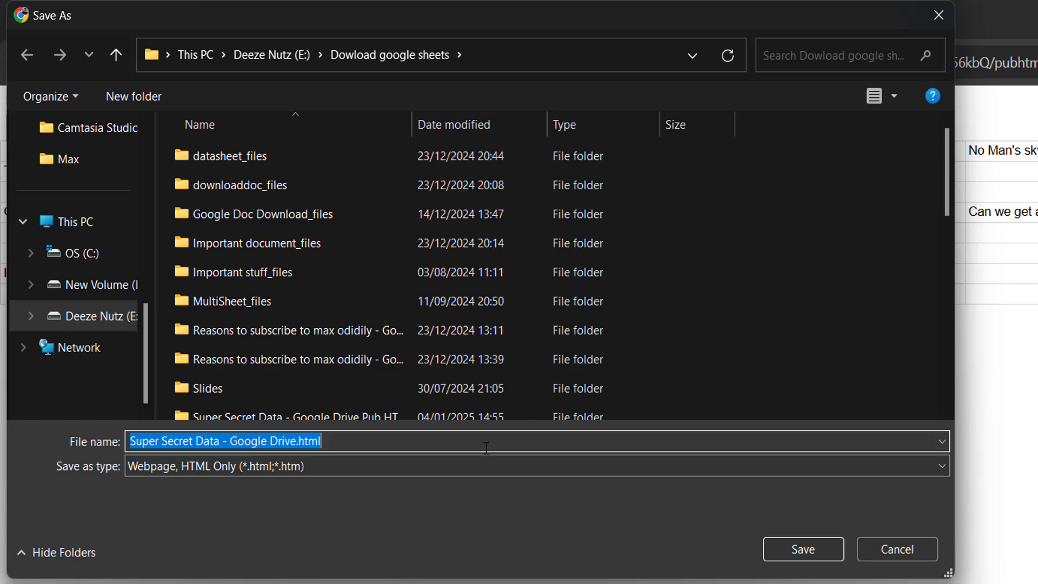
pyautogui.click(270, 441)
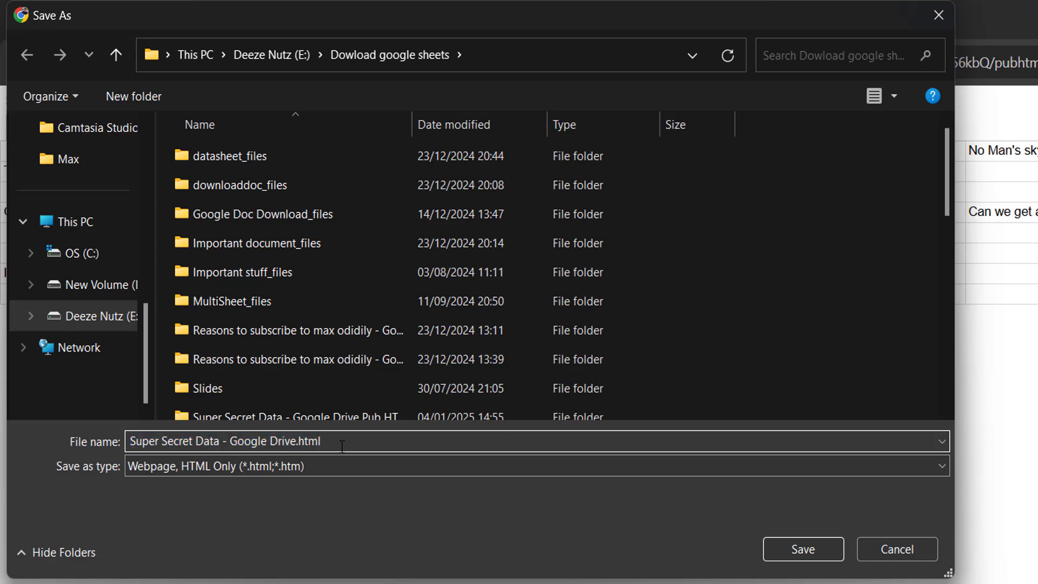
pyautogui.click(297, 441)
pyautogui.write('YT Video')
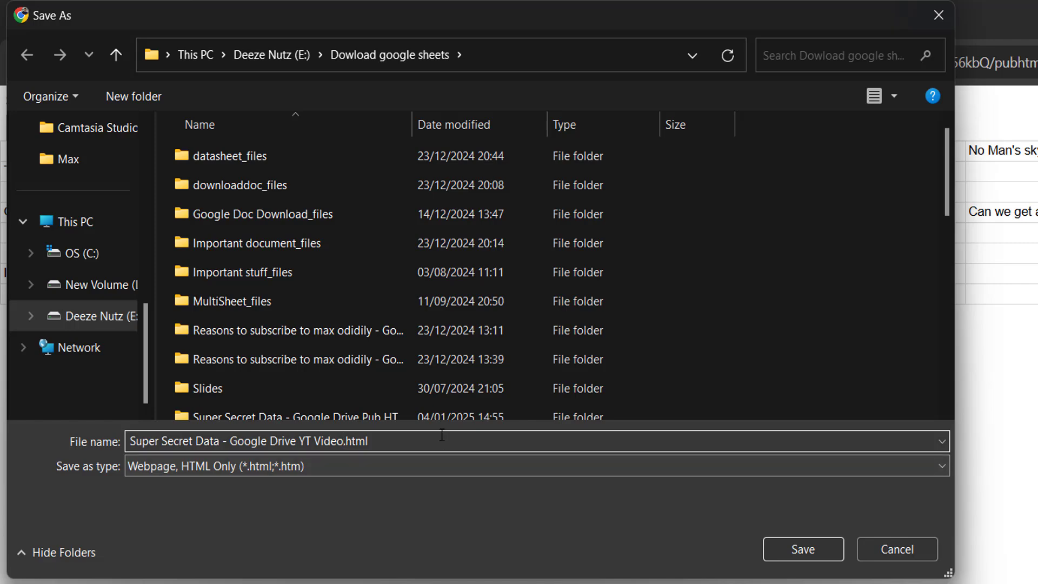
pyautogui.doubleClick(346, 444)
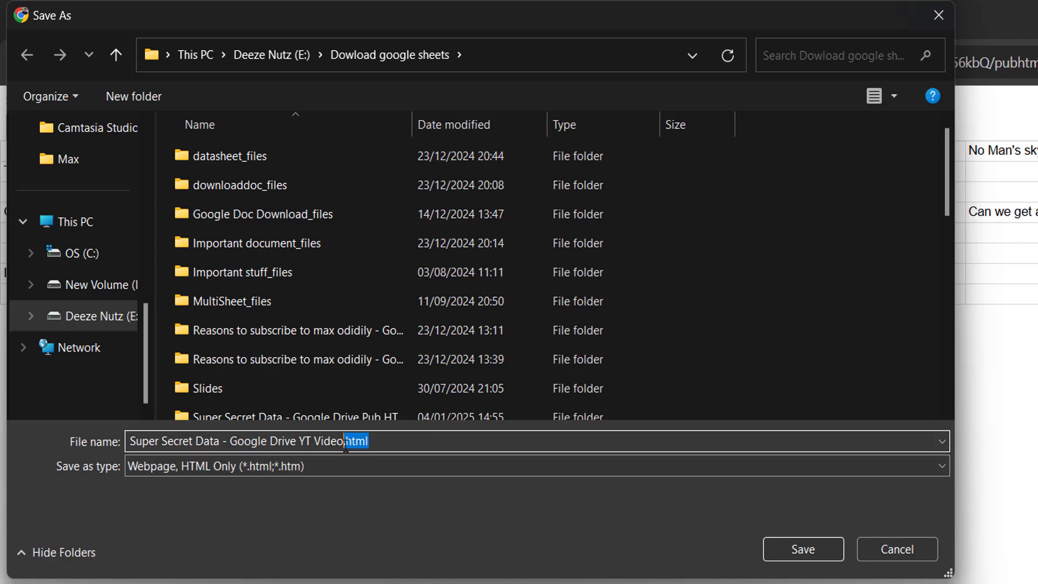
pyautogui.moveTo(344, 441); pyautogui.dragTo(138, 450)
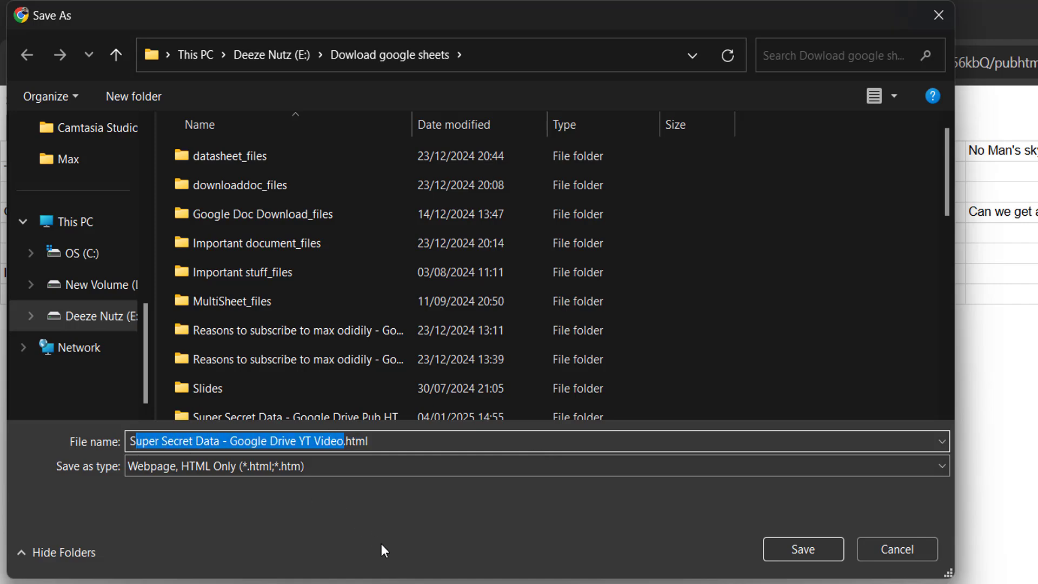
pyautogui.click(161, 443)
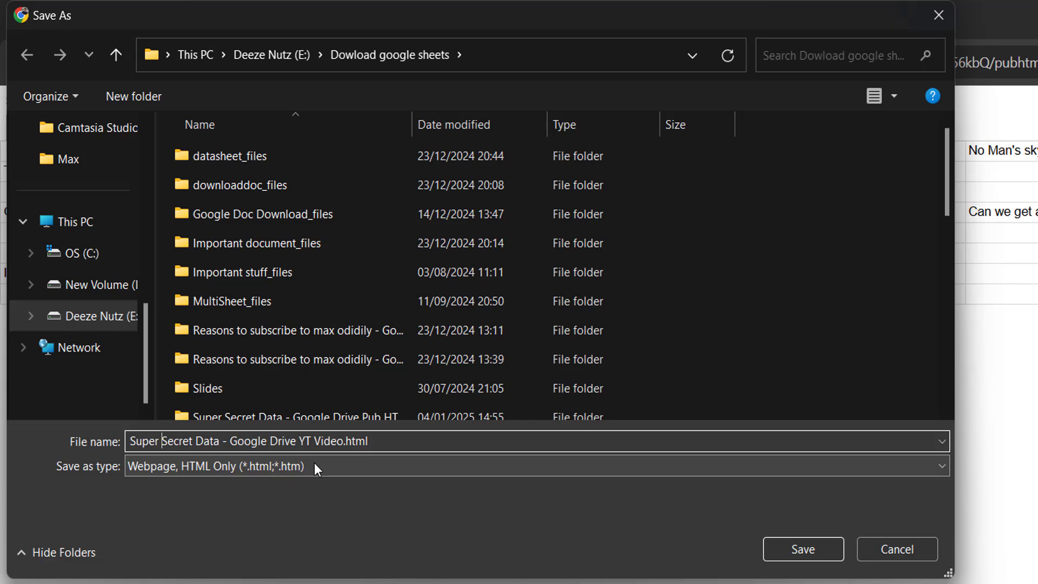
pyautogui.click(368, 468)
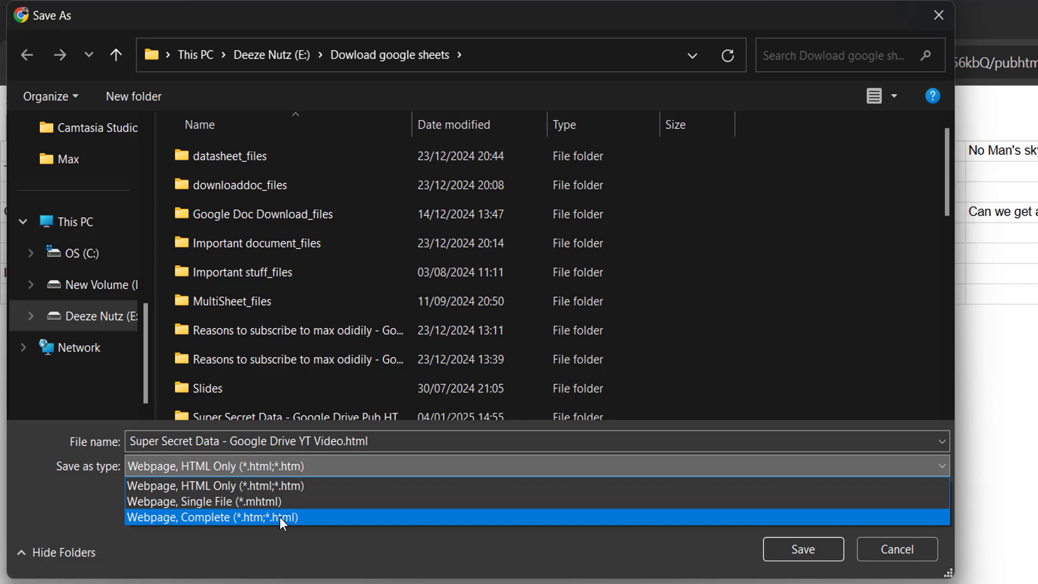
pyautogui.click(299, 486)
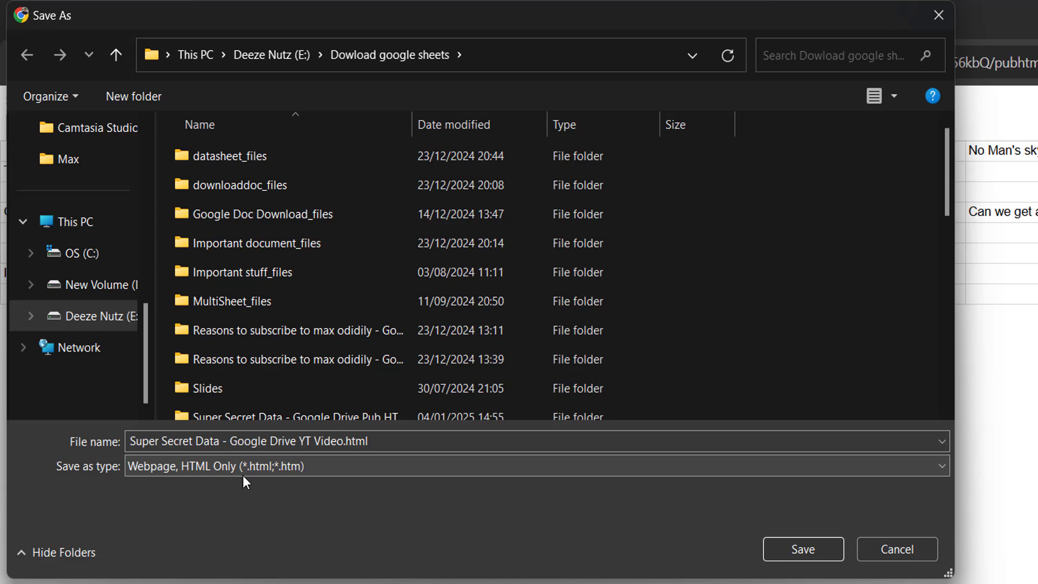
# Confirm the save and check that 'Super Secret Data - Google Drive YT Video.html' tops the download history
pyautogui.click(800, 552)
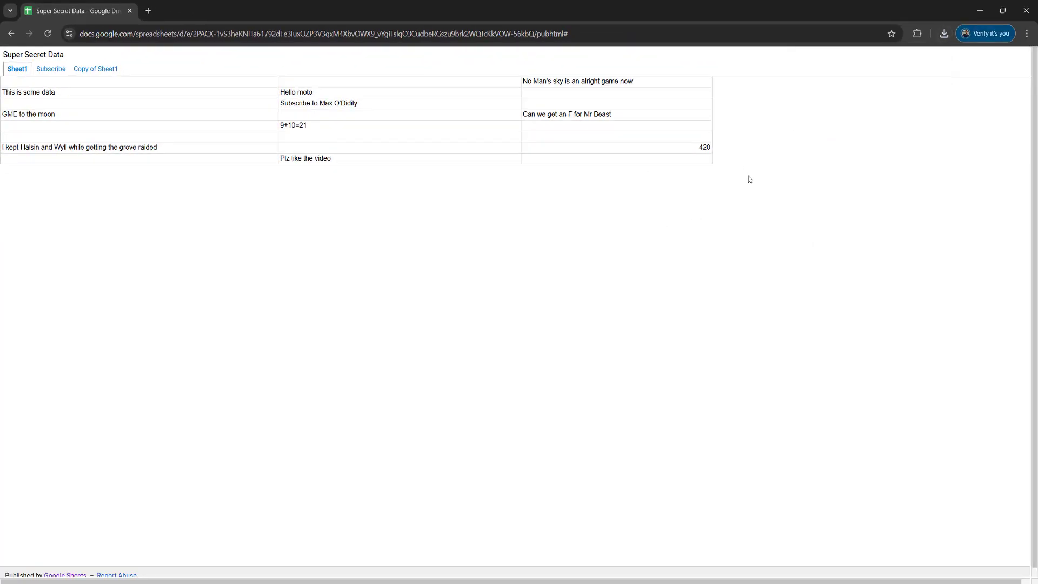
pyautogui.click(944, 35)
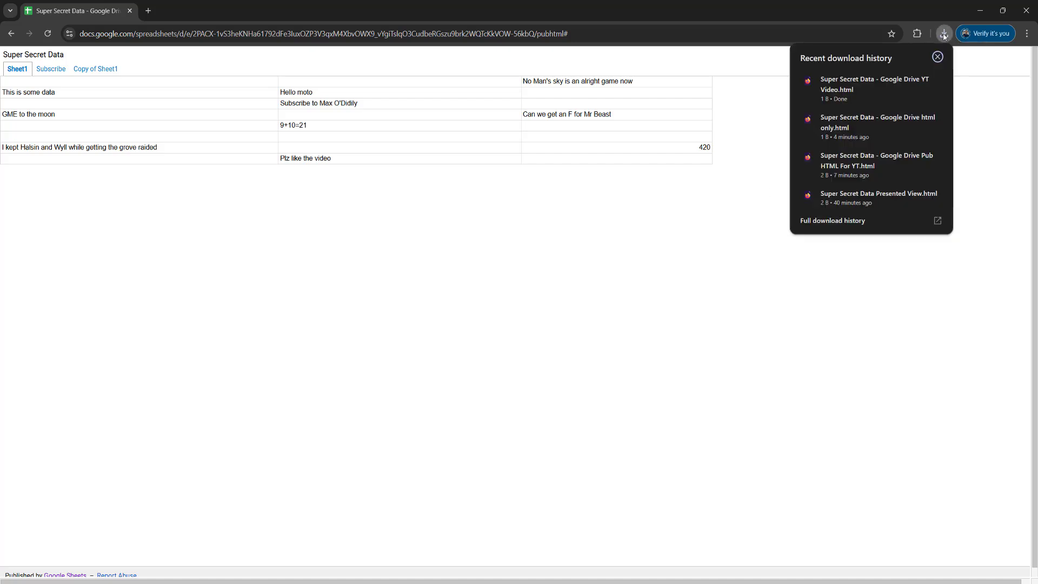
pyautogui.moveTo(921, 81)
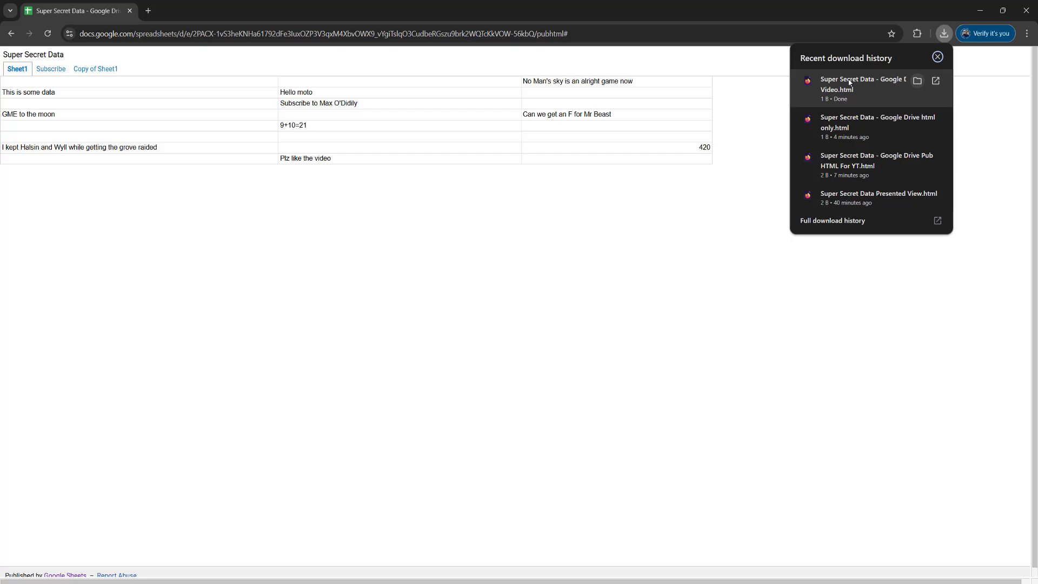
# Open the saved 'Super Secret Data - Google Drive YT Video.html' from the Dowload google sheets folder in Google Chrome
pyautogui.click(920, 84)
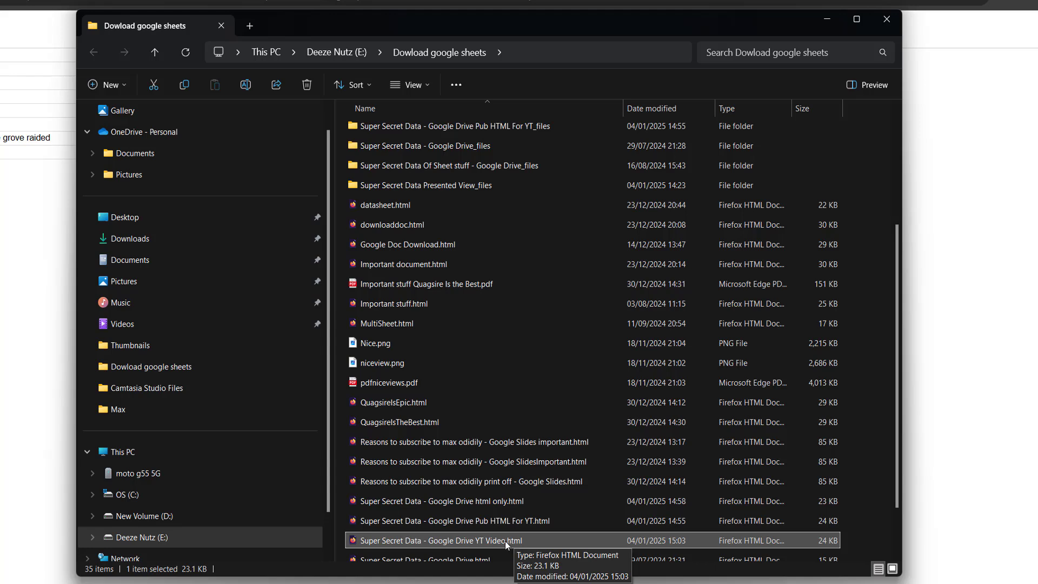
pyautogui.rightClick(482, 539)
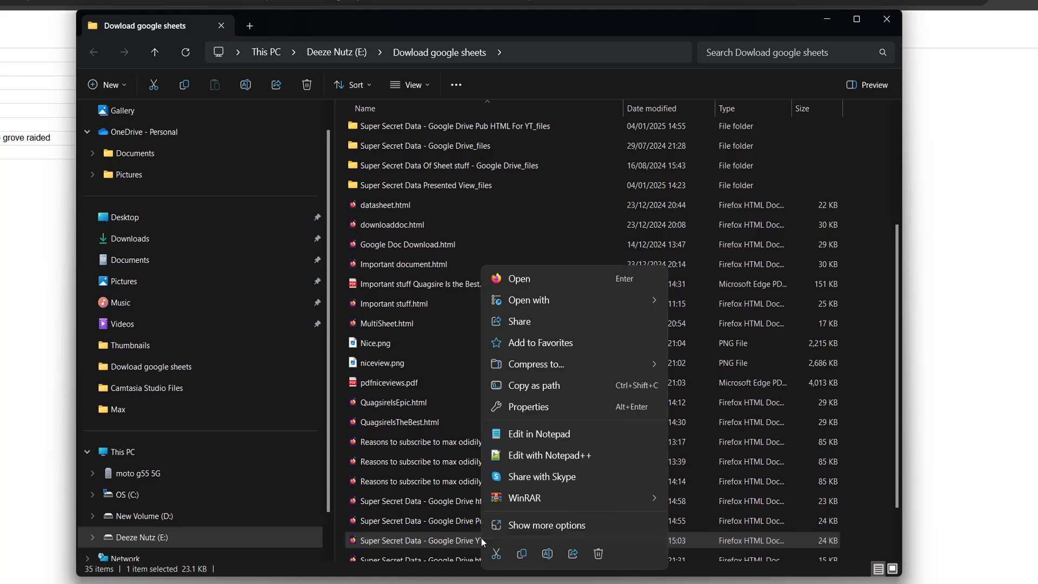
pyautogui.moveTo(550, 301)
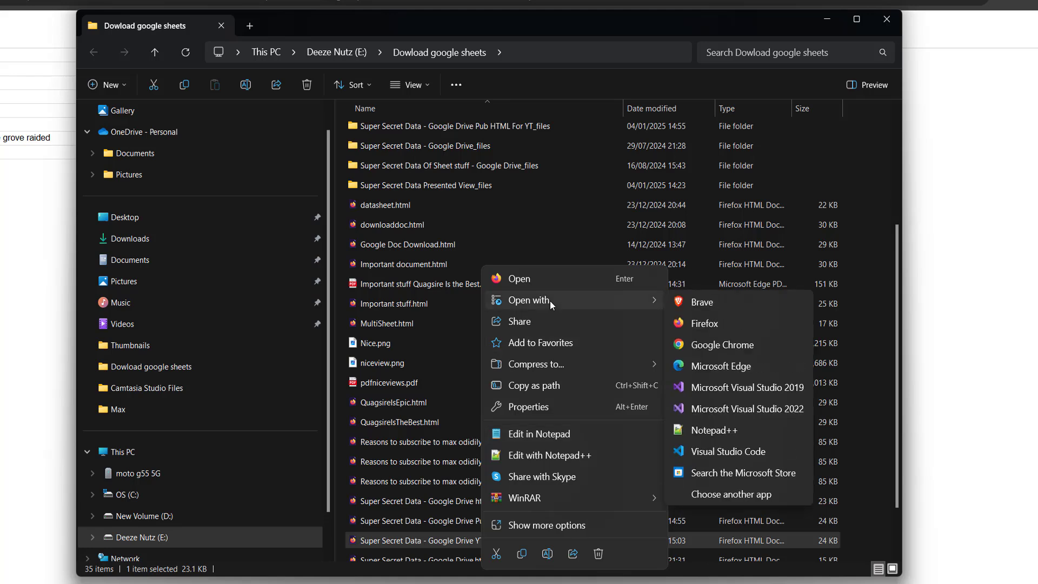
pyautogui.click(733, 345)
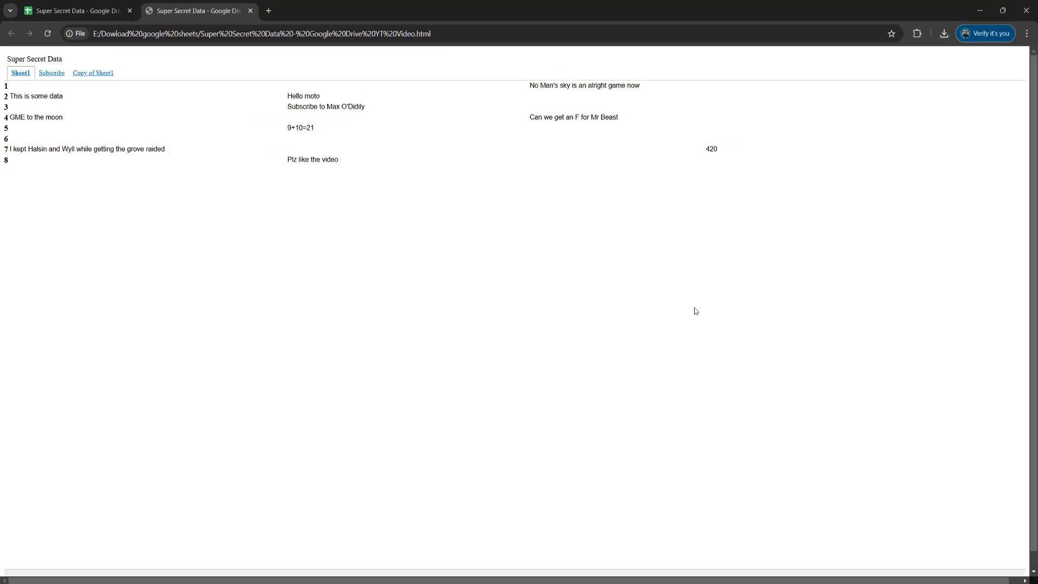
pyautogui.moveTo(435, 34); pyautogui.dragTo(93, 33)
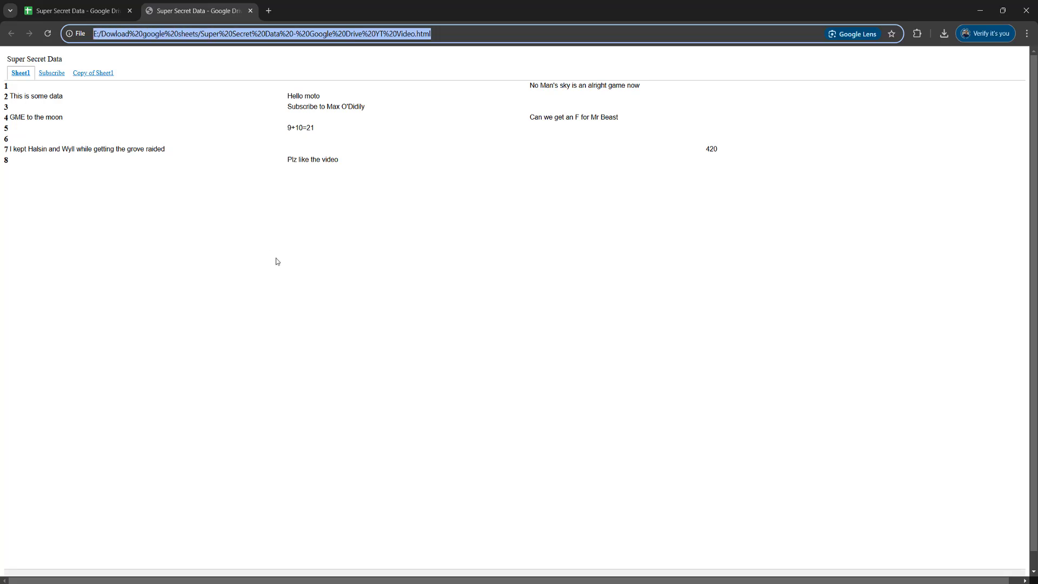
pyautogui.click(99, 91)
pyautogui.click(50, 75)
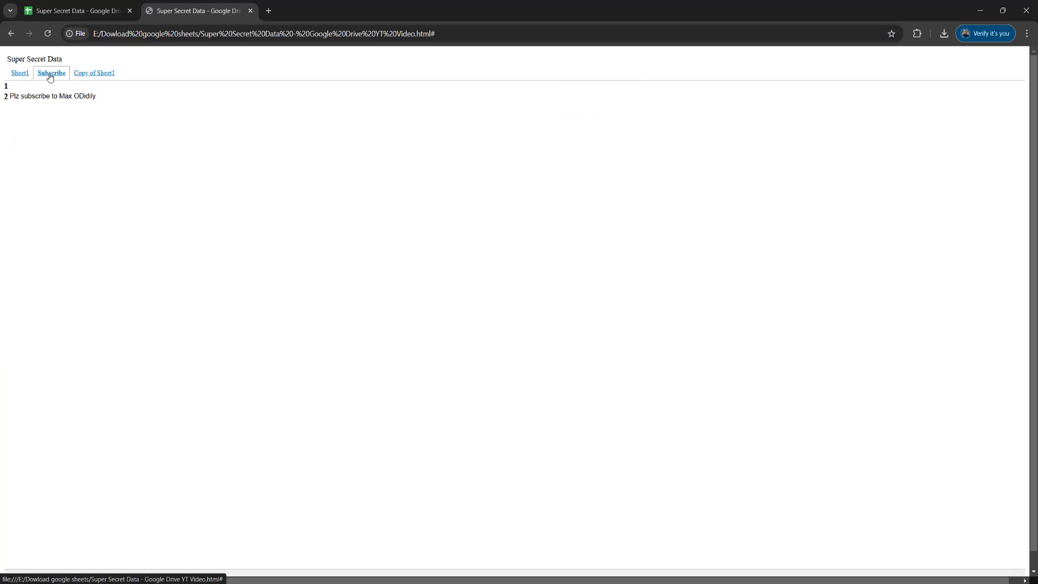
pyautogui.click(101, 77)
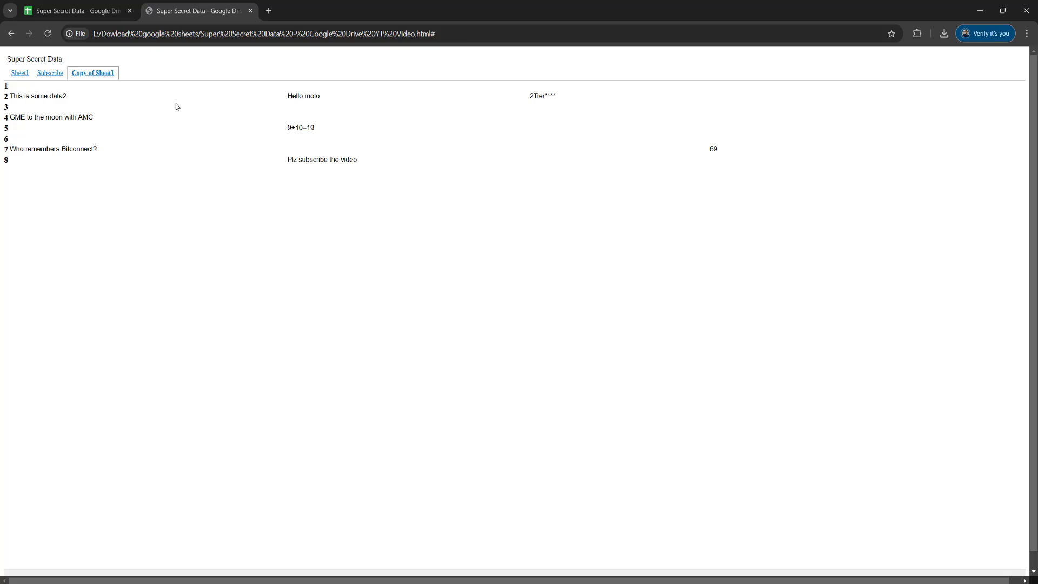
pyautogui.click(47, 75)
pyautogui.click(19, 73)
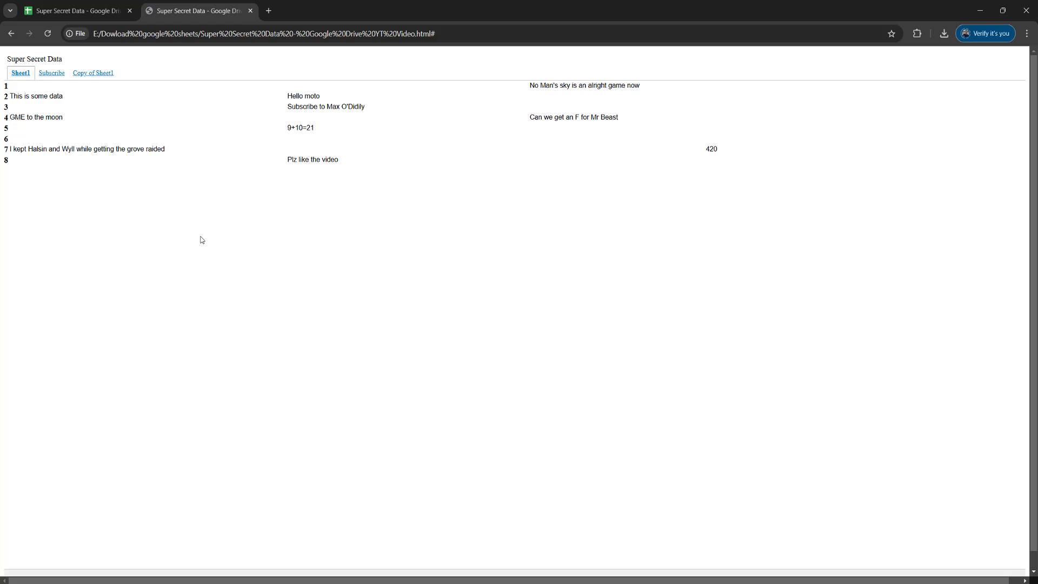
pyautogui.click(100, 78)
# Select the Sheet1 table rows 1–8 on the saved page
pyautogui.click(52, 75)
pyautogui.click(21, 74)
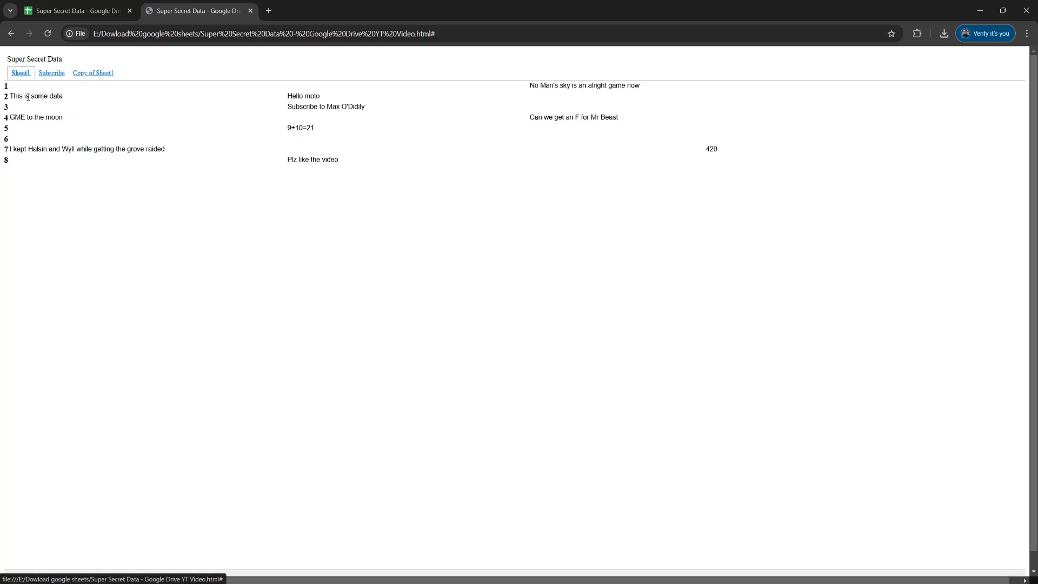
pyautogui.moveTo(6, 85); pyautogui.dragTo(764, 160)
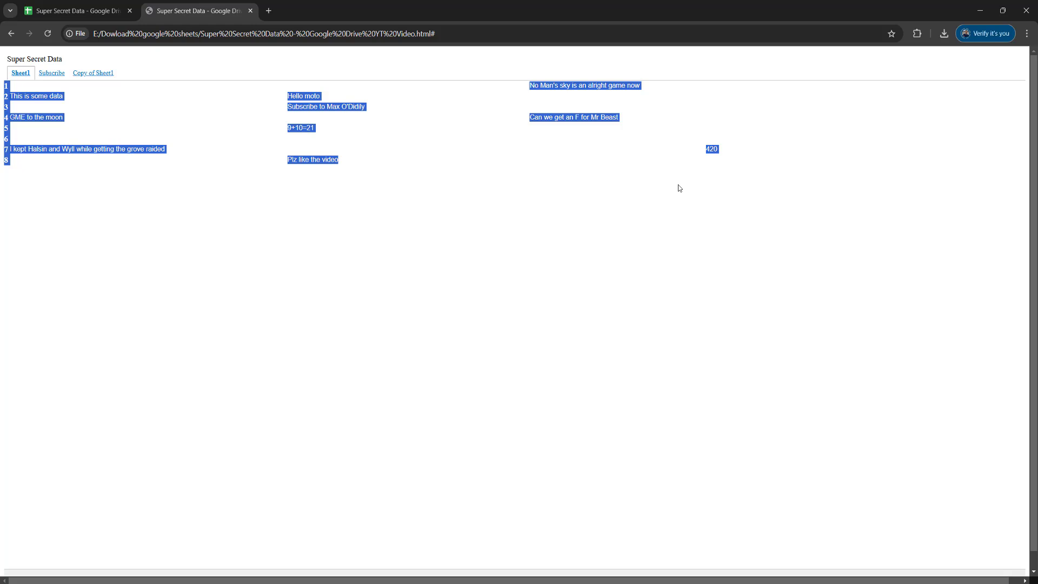
pyautogui.click(381, 202)
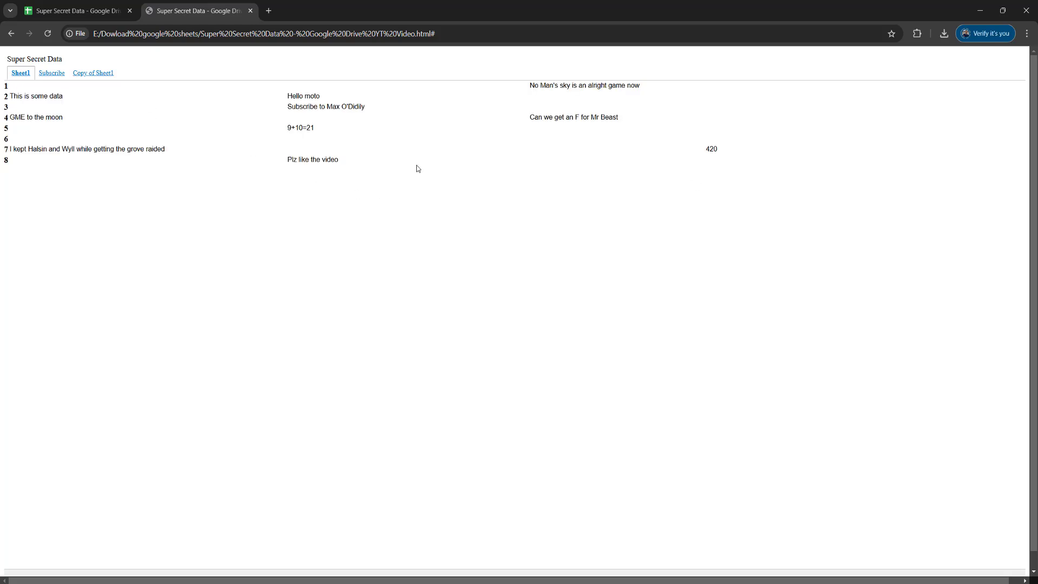
pyautogui.hotkey('ctrl', 'a')
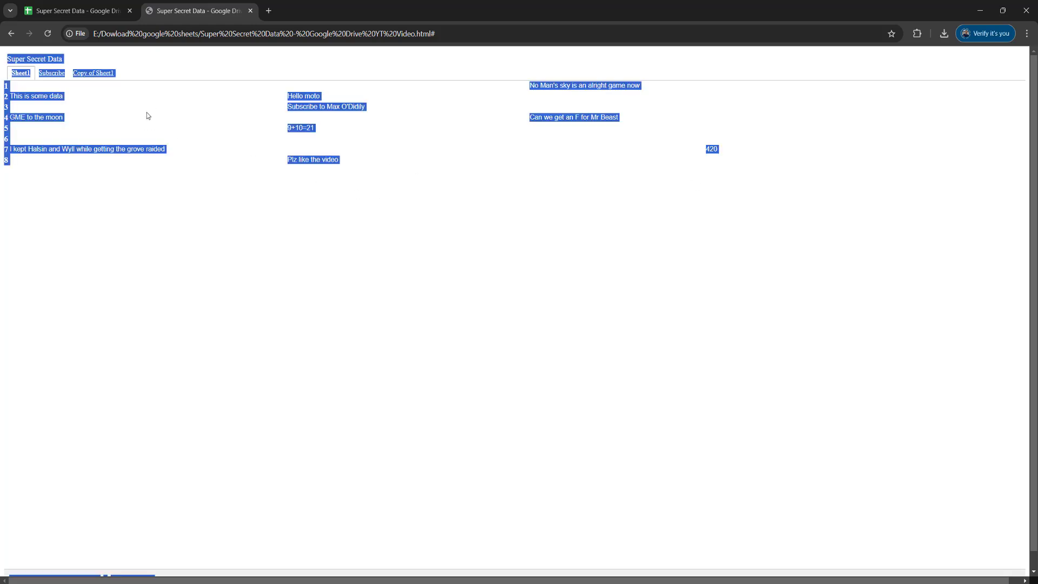
pyautogui.click(7, 85)
pyautogui.moveTo(6, 85); pyautogui.dragTo(738, 166)
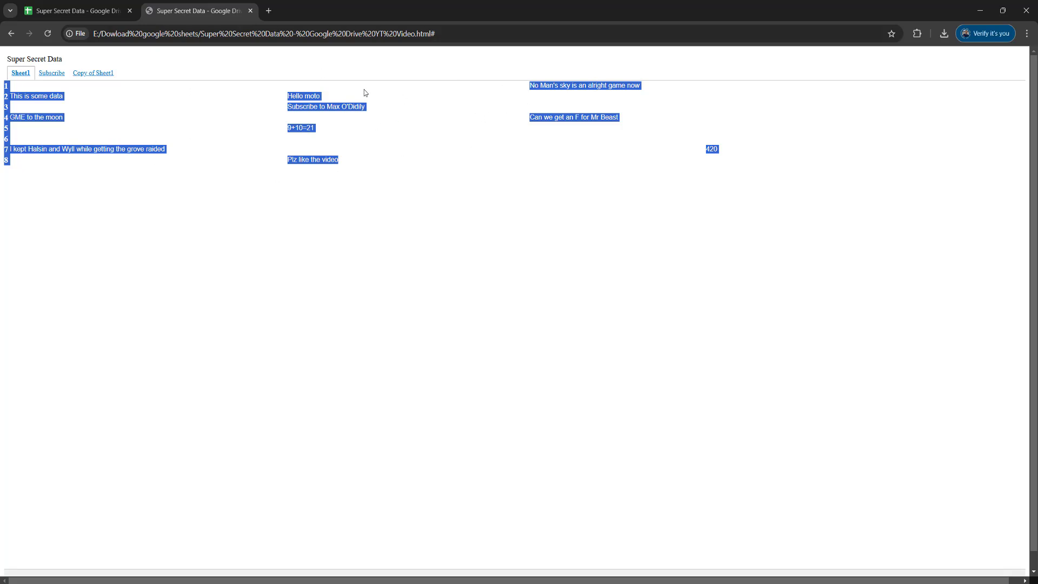
# Copy the selected rows and start a new blank Google spreadsheet
pyautogui.rightClick(551, 116)
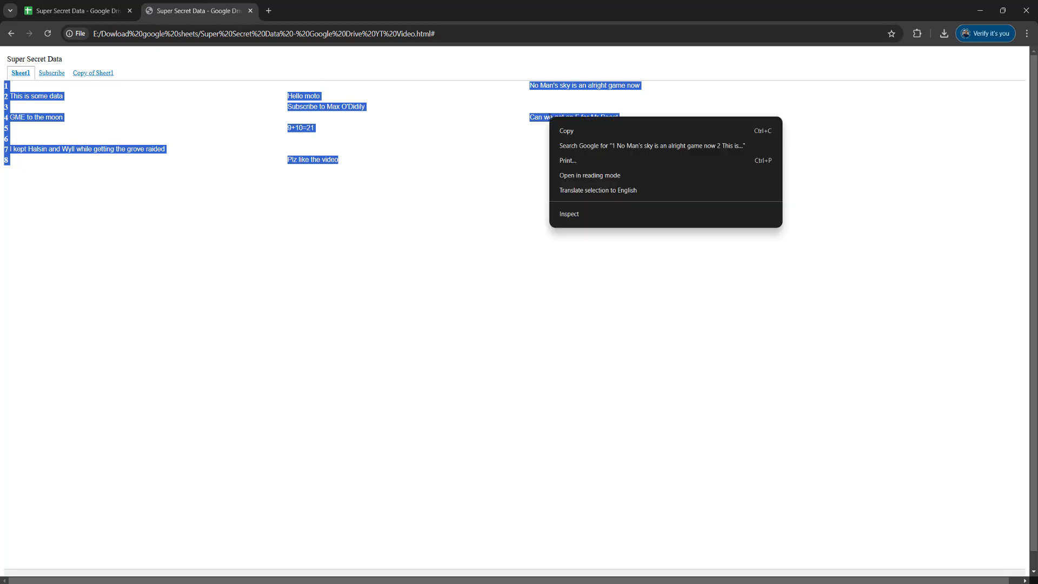
pyautogui.click(593, 134)
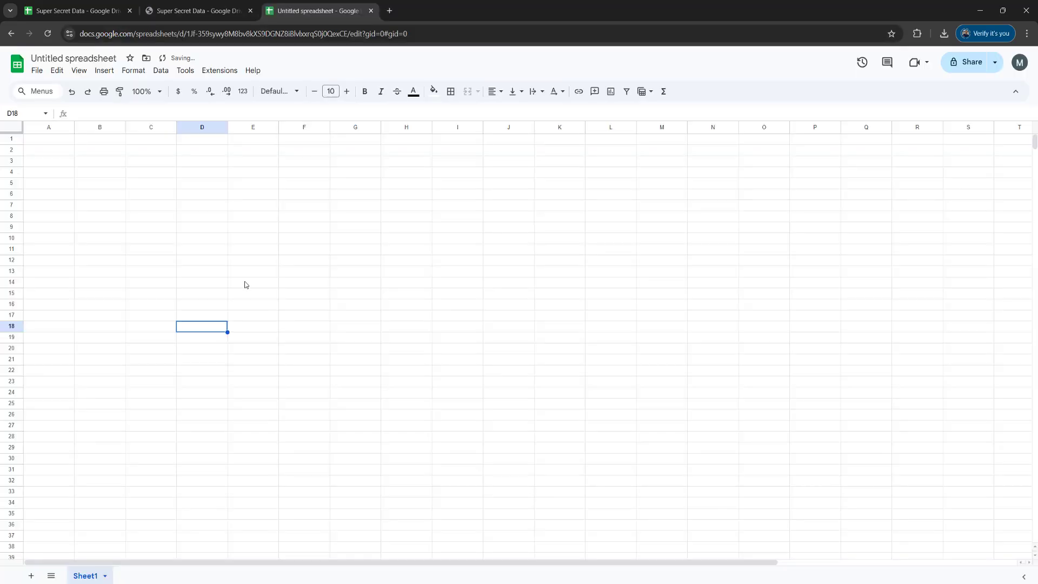
pyautogui.click(250, 253)
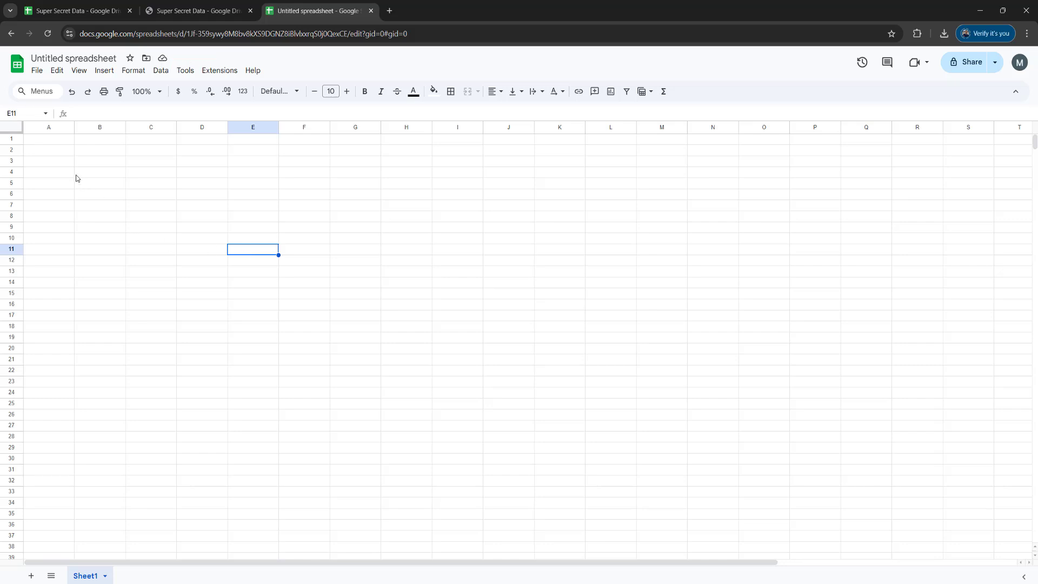
# Paste the copied Sheet1 rows into the Untitled spreadsheet so they fill A1:D9
pyautogui.click(14, 130)
pyautogui.rightClick(13, 130)
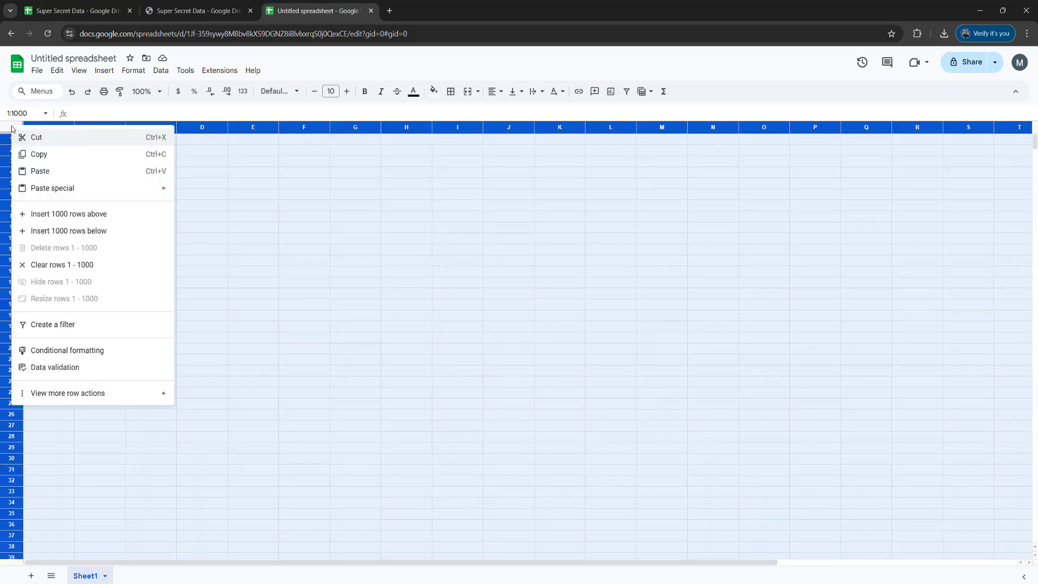
pyautogui.click(54, 169)
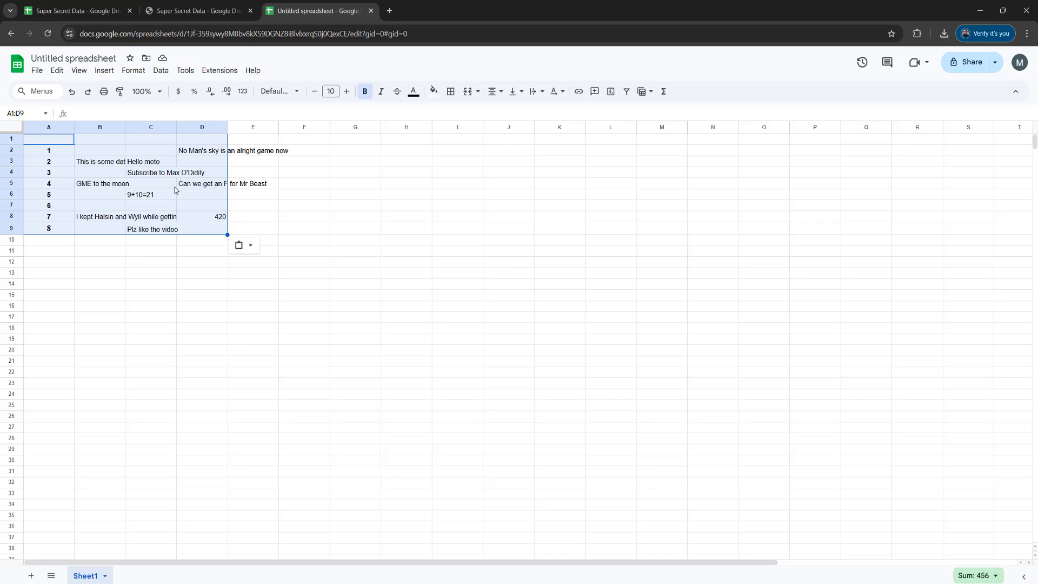
pyautogui.click(142, 174)
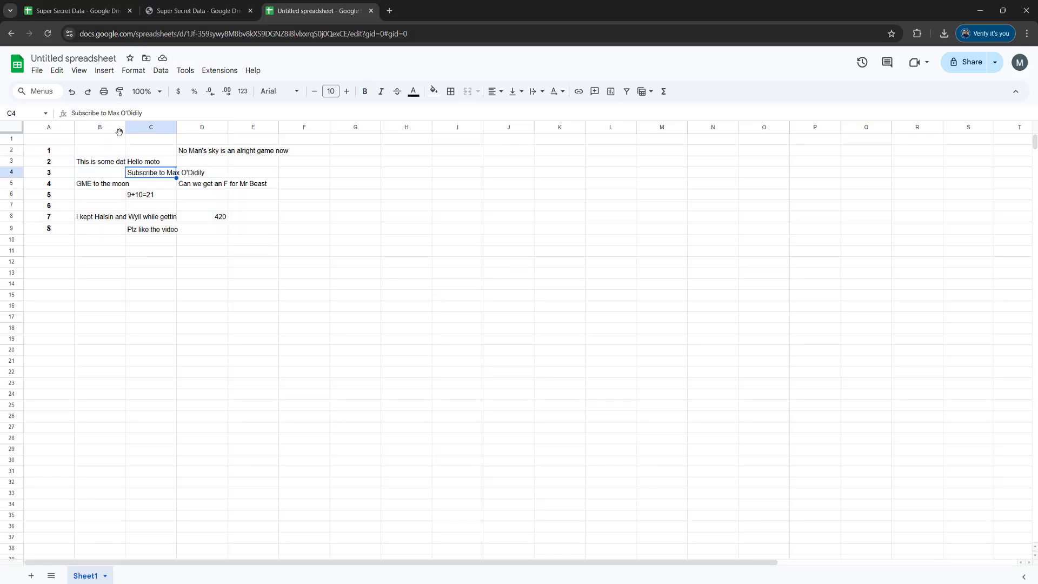
# Widen columns B and C to fit the pasted sentences, checking against the saved page
pyautogui.moveTo(126, 128); pyautogui.dragTo(210, 126)
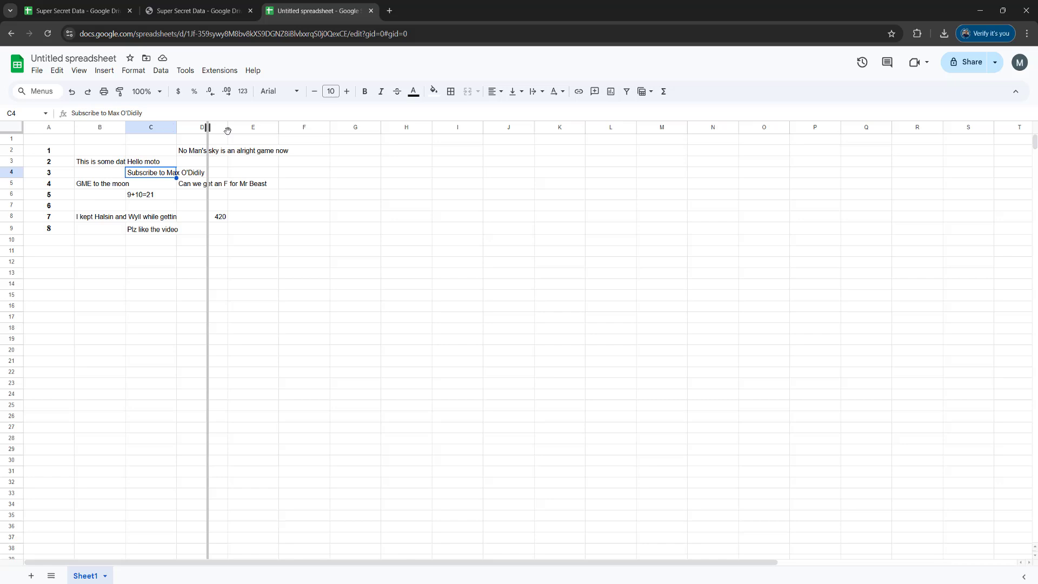
pyautogui.moveTo(228, 131); pyautogui.dragTo(498, 130)
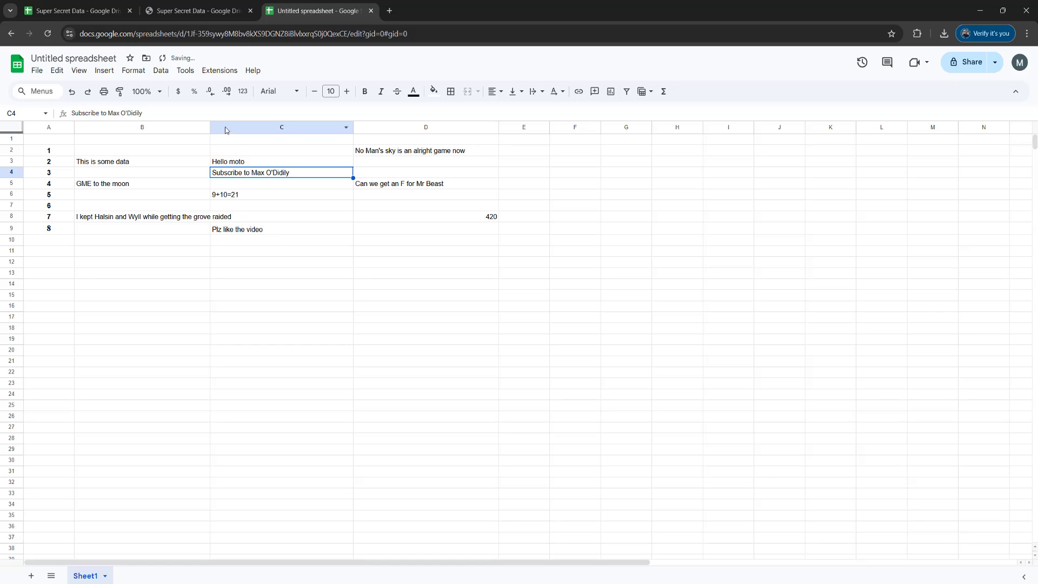
pyautogui.moveTo(210, 129); pyautogui.dragTo(269, 128)
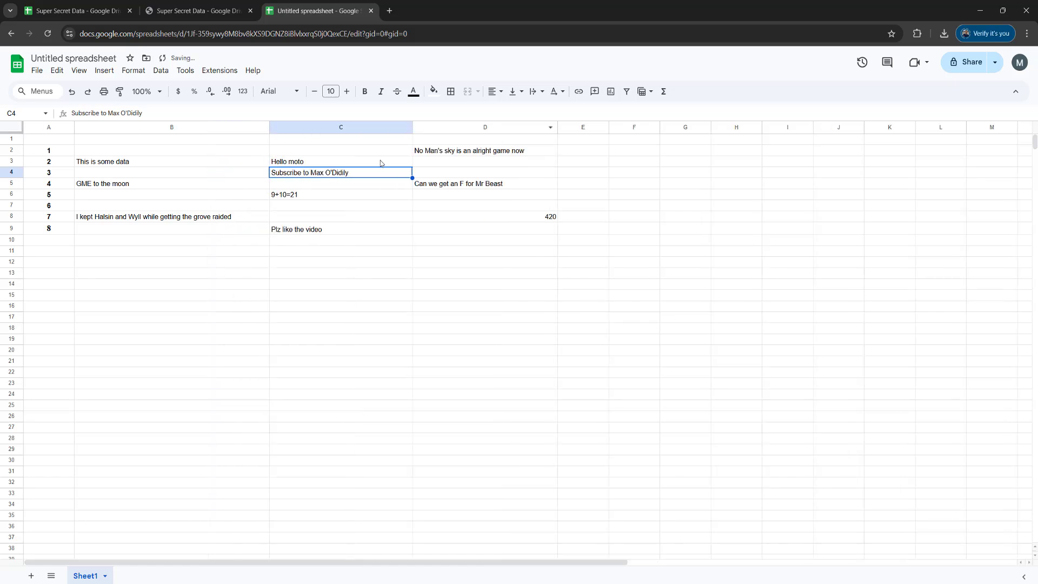
pyautogui.click(182, 3)
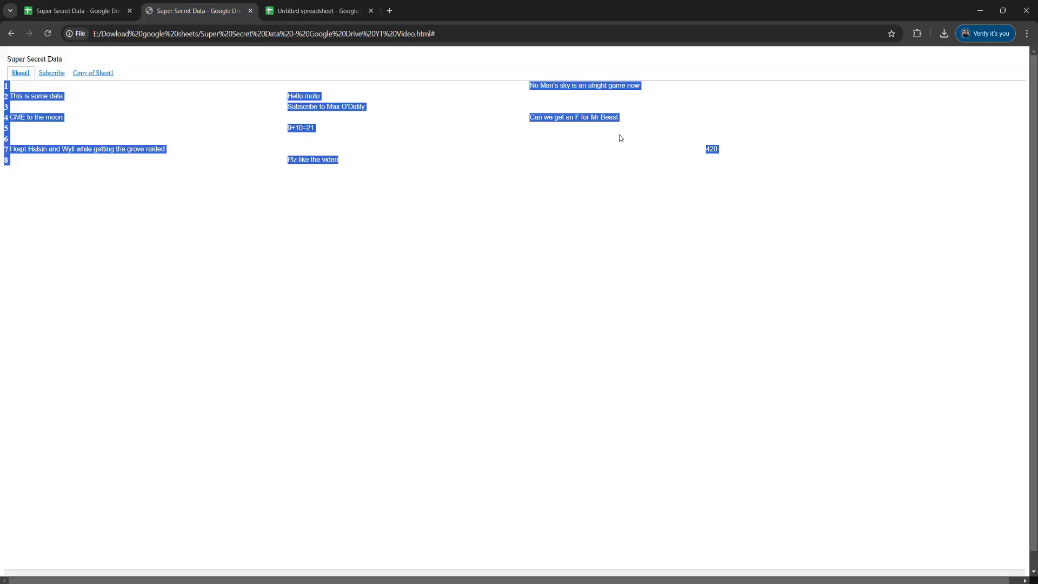
pyautogui.click(343, 10)
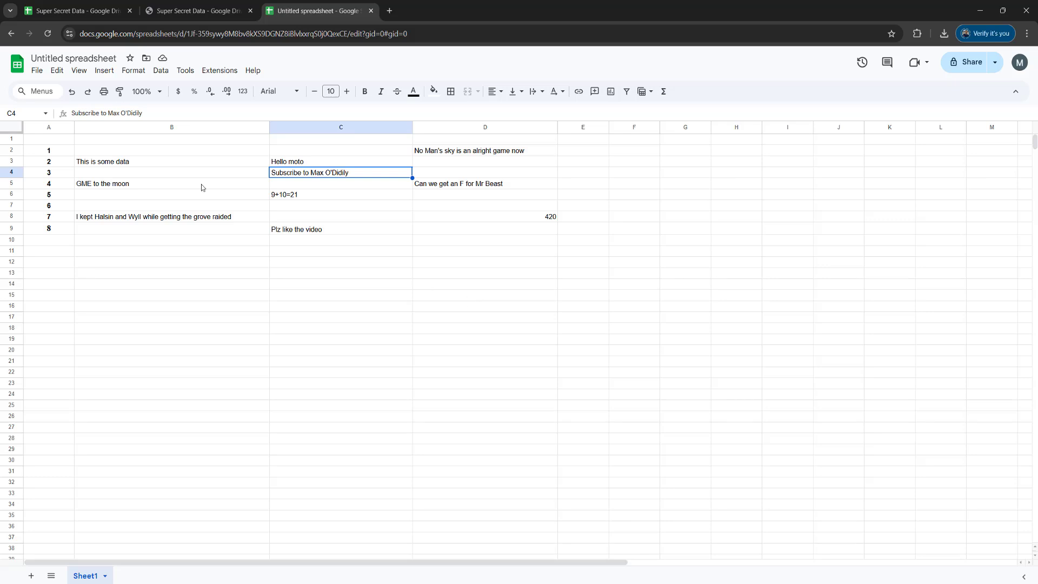
# Delete the leftover row labels 1–8 from A2:A9, keeping the data in B–D
pyautogui.moveTo(60, 153); pyautogui.dragTo(67, 233)
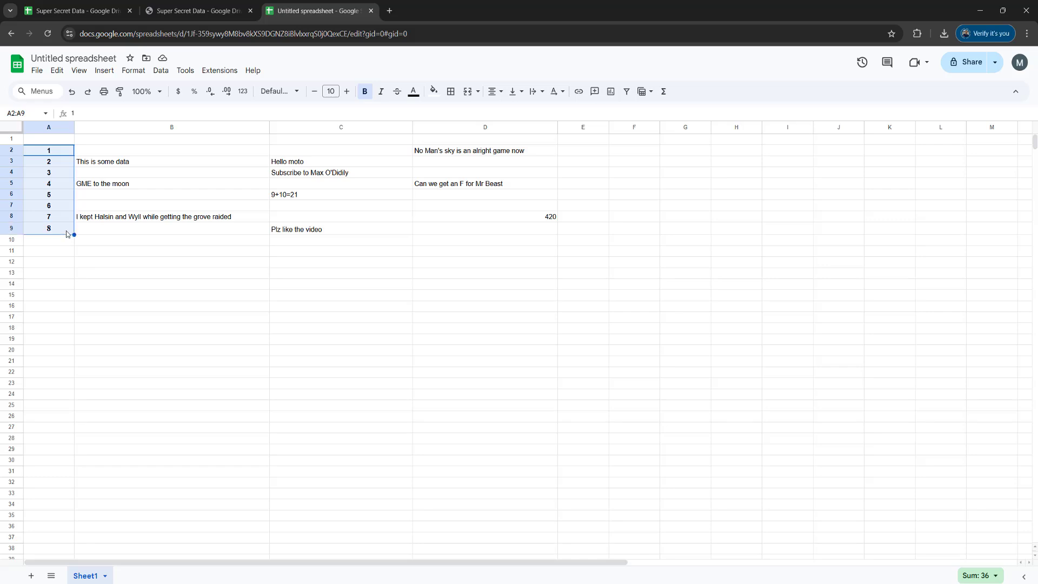
pyautogui.press('Delete')
pyautogui.moveTo(79, 150); pyautogui.dragTo(543, 233)
pyautogui.click(540, 282)
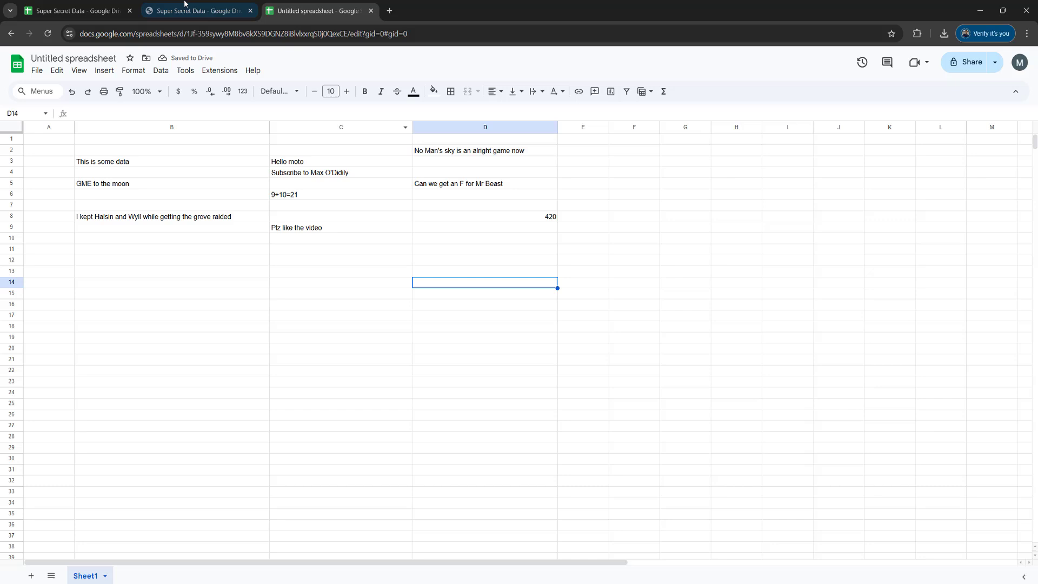
pyautogui.click(195, 11)
pyautogui.click(319, 11)
pyautogui.click(254, 293)
pyautogui.click(260, 308)
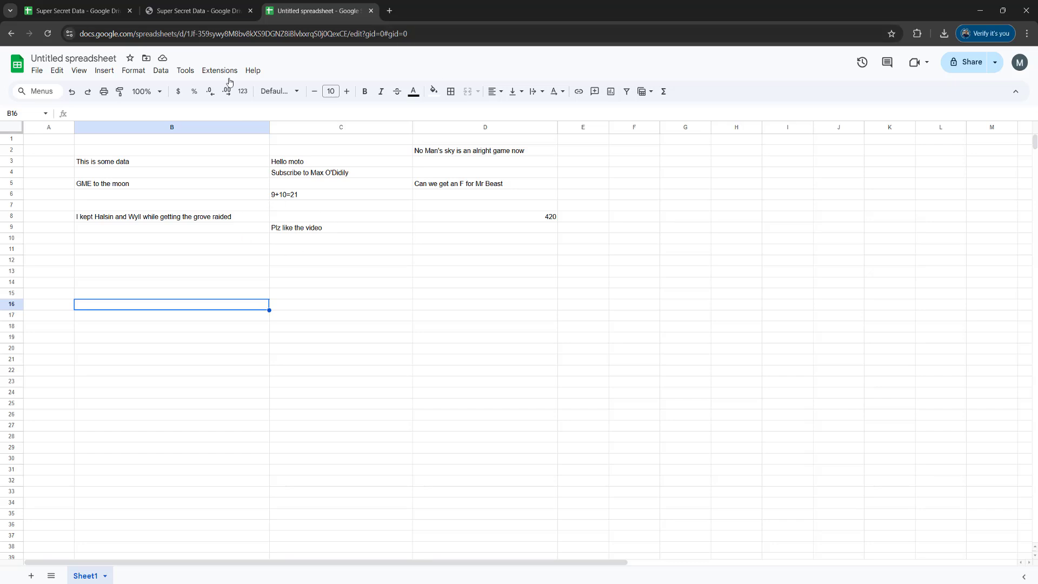
# Copy the Copy of Sheet1 table text from the saved HTML page and return to the spreadsheet
pyautogui.click(199, 7)
pyautogui.hotkey('ctrl', 'Tab')
pyautogui.hotkey('ctrl', 'shift', 'Tab')
pyautogui.click(165, 260)
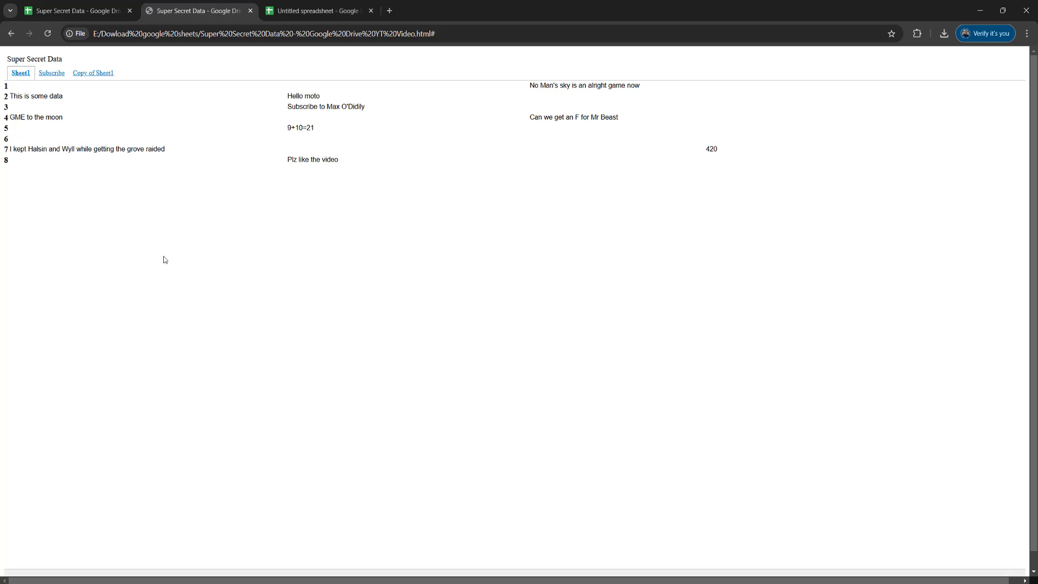
pyautogui.click(100, 78)
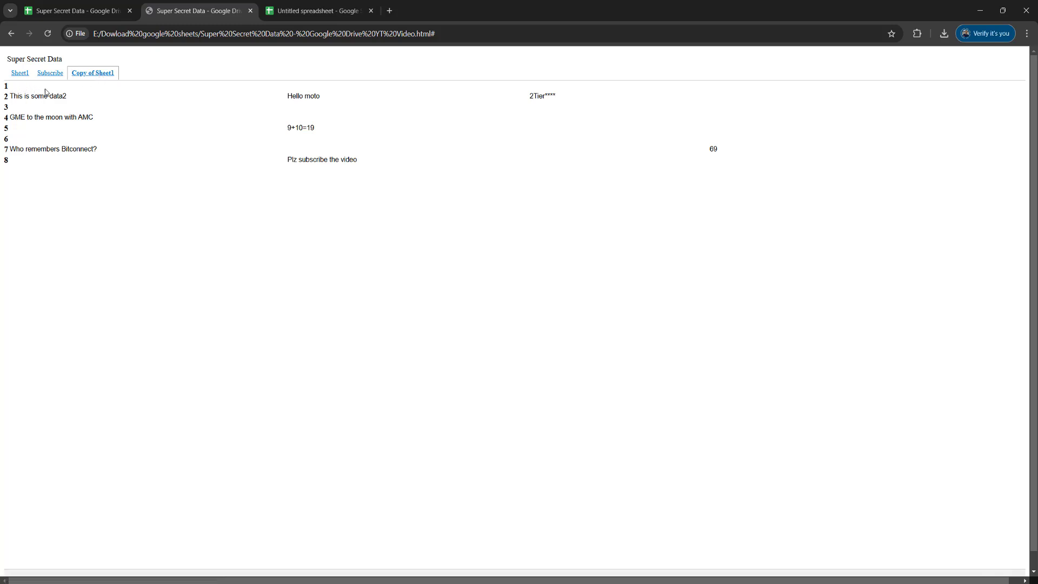
pyautogui.moveTo(46, 92); pyautogui.dragTo(751, 159)
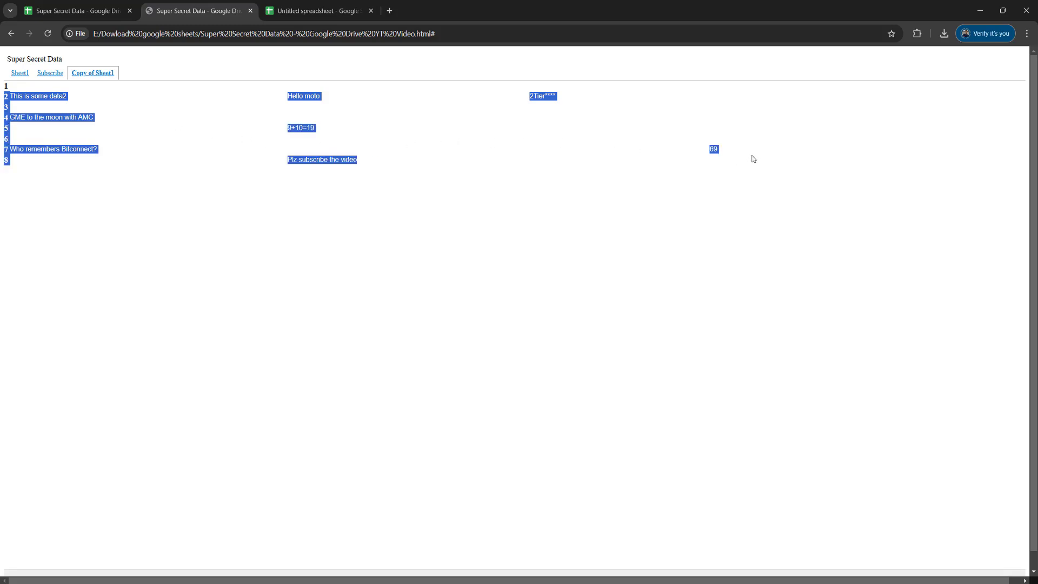
pyautogui.rightClick(722, 153)
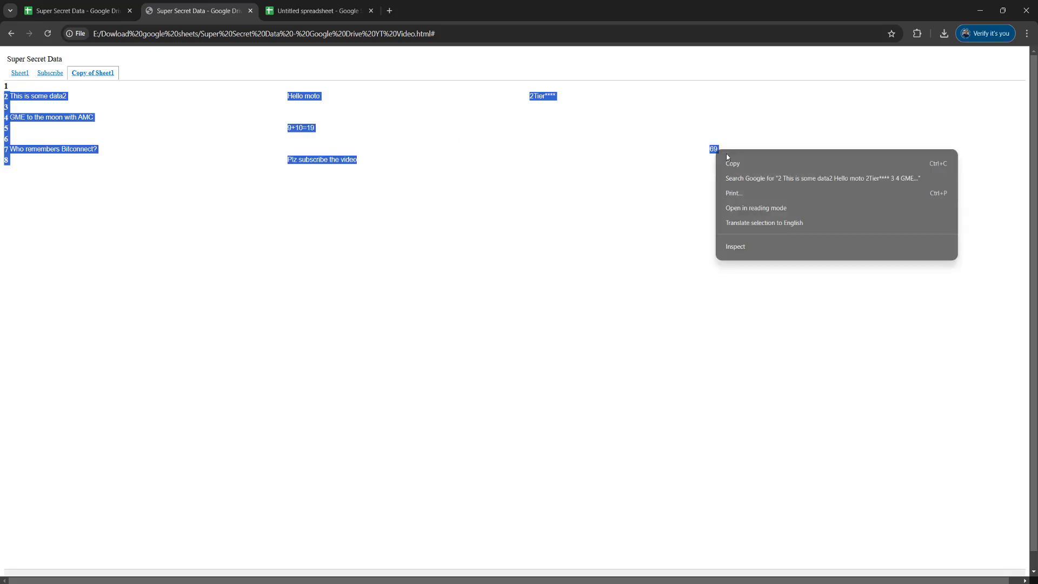
pyautogui.click(739, 163)
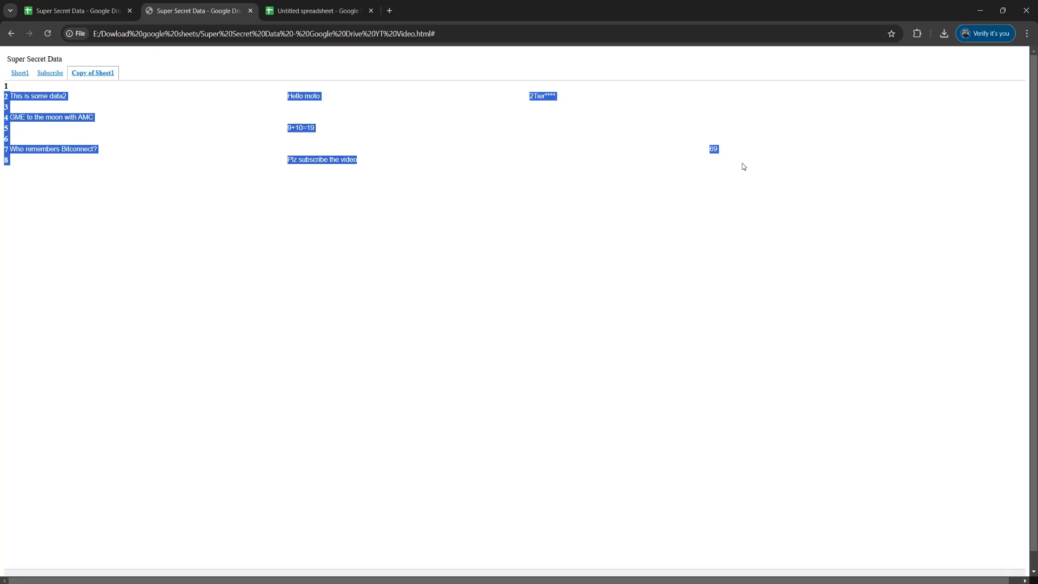
pyautogui.click(292, 4)
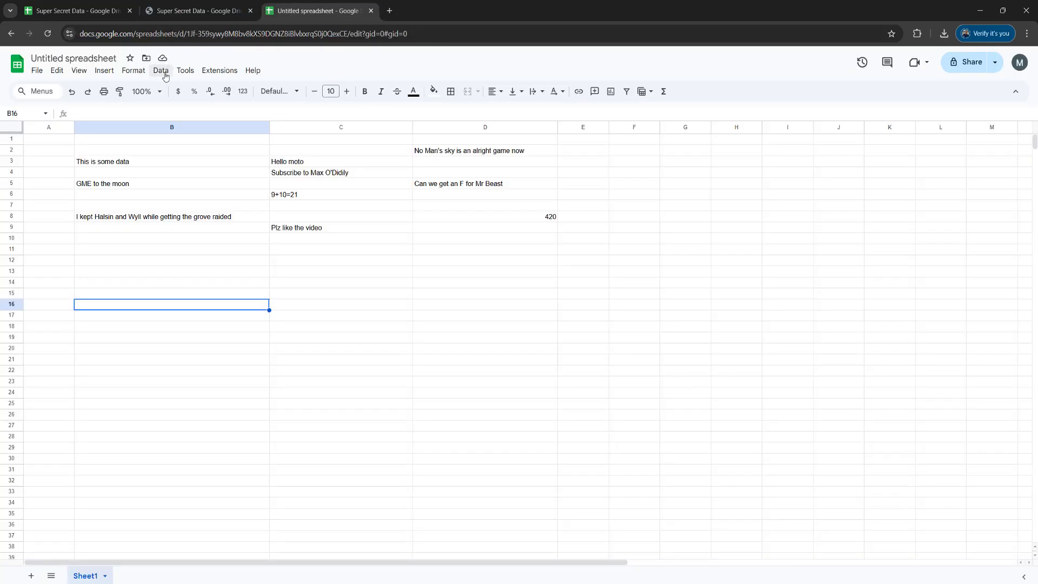
# Add Sheet3, try pasting the copied Copy of Sheet1 text, then undo the one-column result
pyautogui.click(32, 575)
pyautogui.click(18, 128)
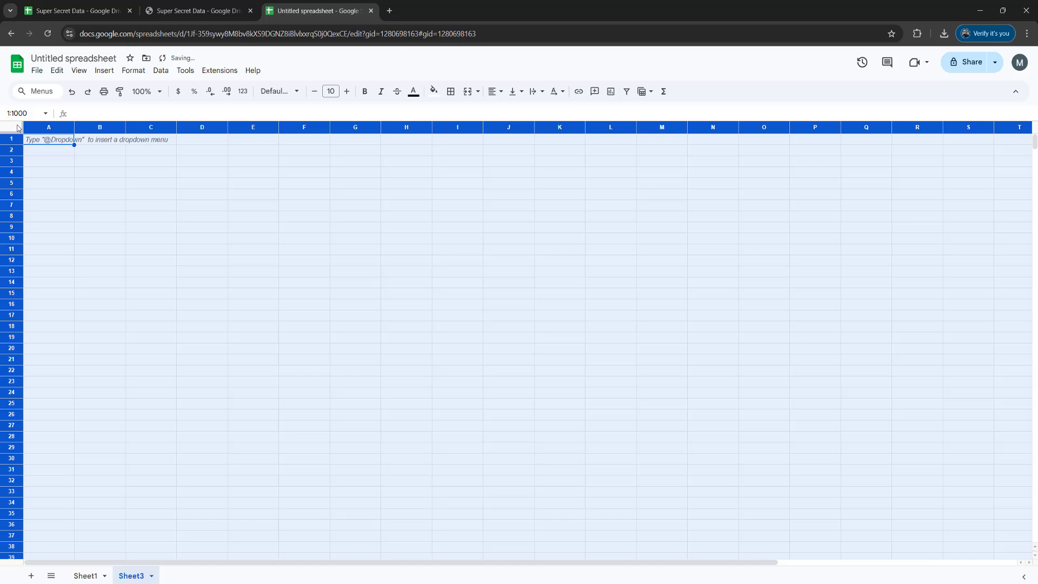
pyautogui.rightClick(17, 131)
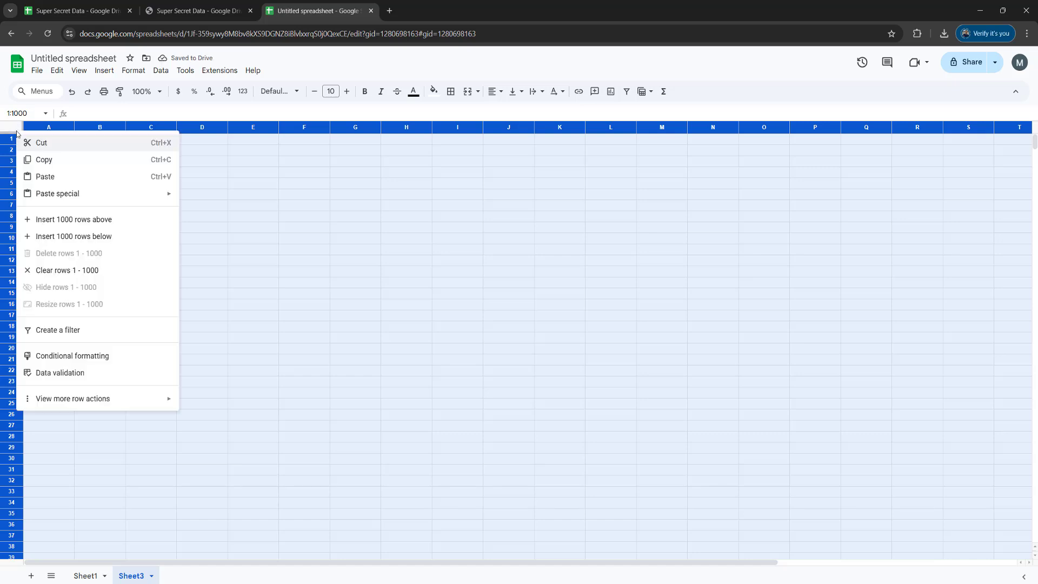
pyautogui.click(48, 182)
pyautogui.moveTo(74, 128); pyautogui.dragTo(200, 131)
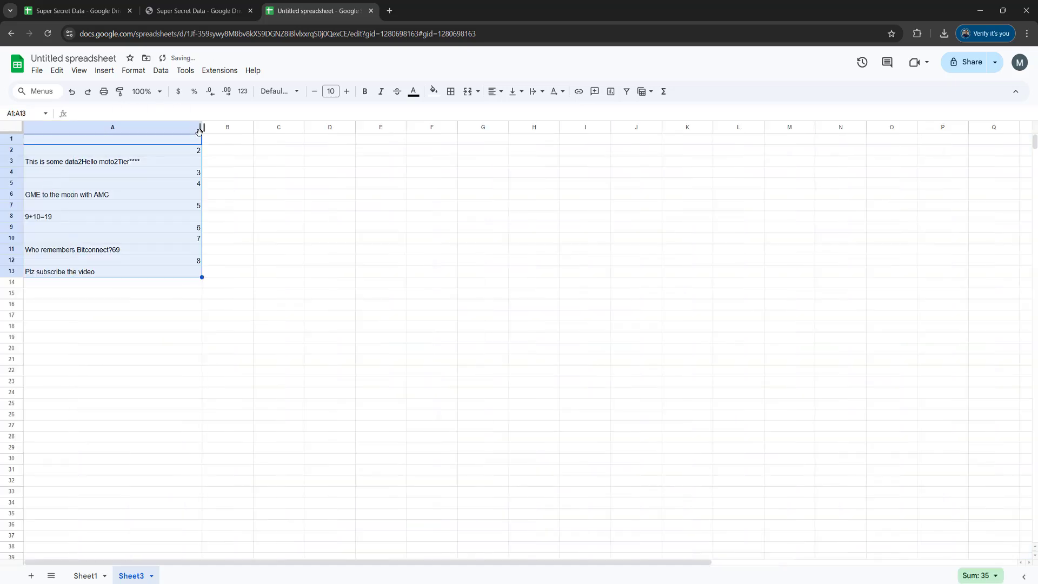
pyautogui.click(295, 220)
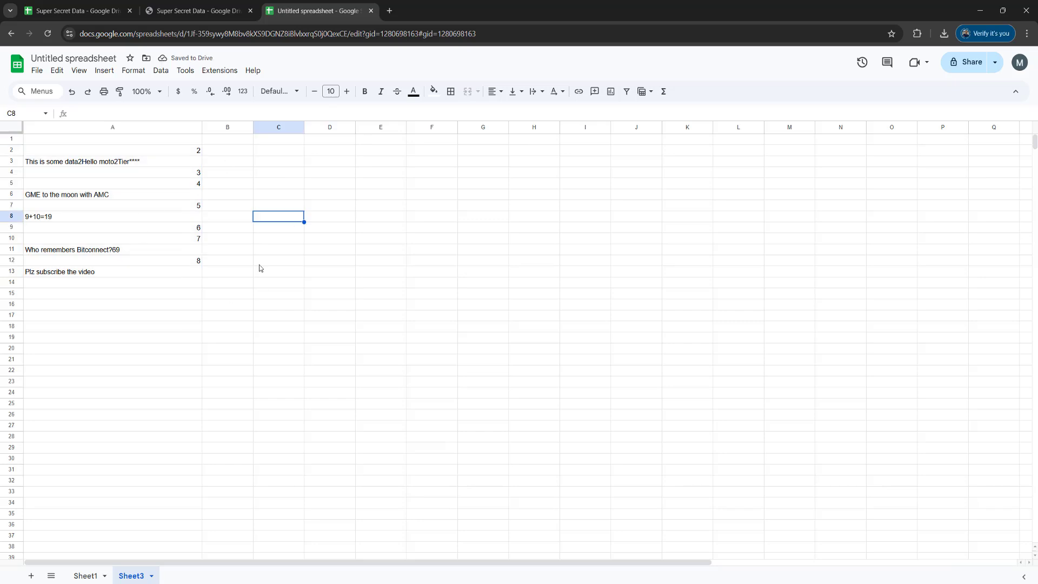
pyautogui.hotkey('ctrl', 'z')
pyautogui.hotkey('ctrl', 'z')
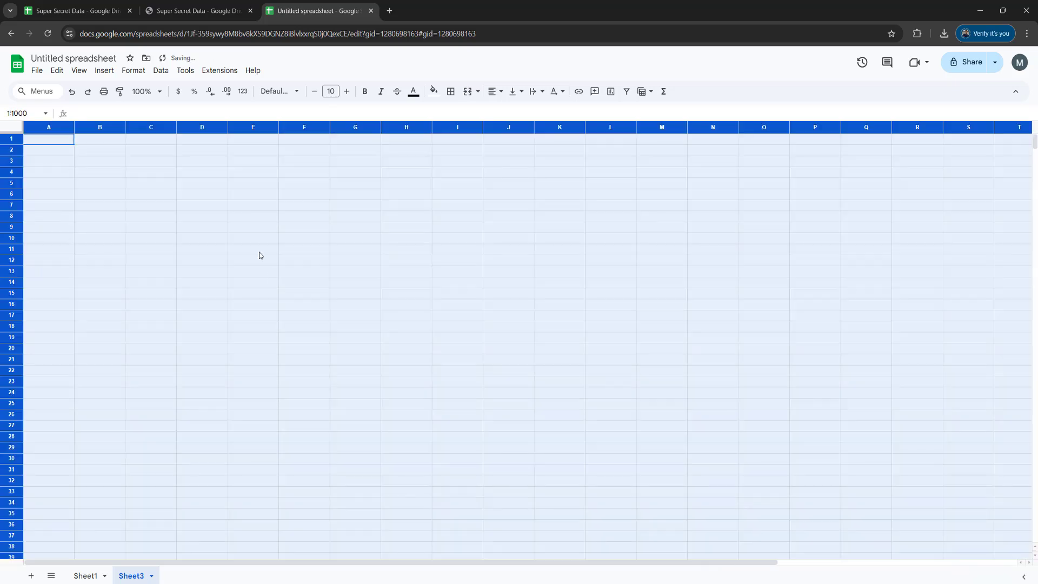
# Copy all text on the saved Super Secret Data page, including title, sheet links and table
pyautogui.click(221, 8)
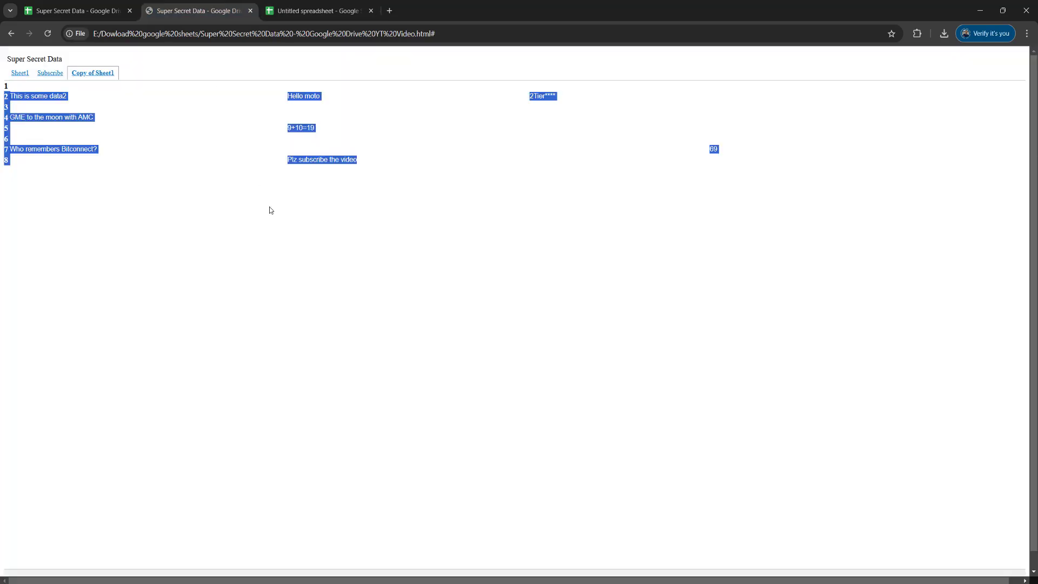
pyautogui.click(257, 239)
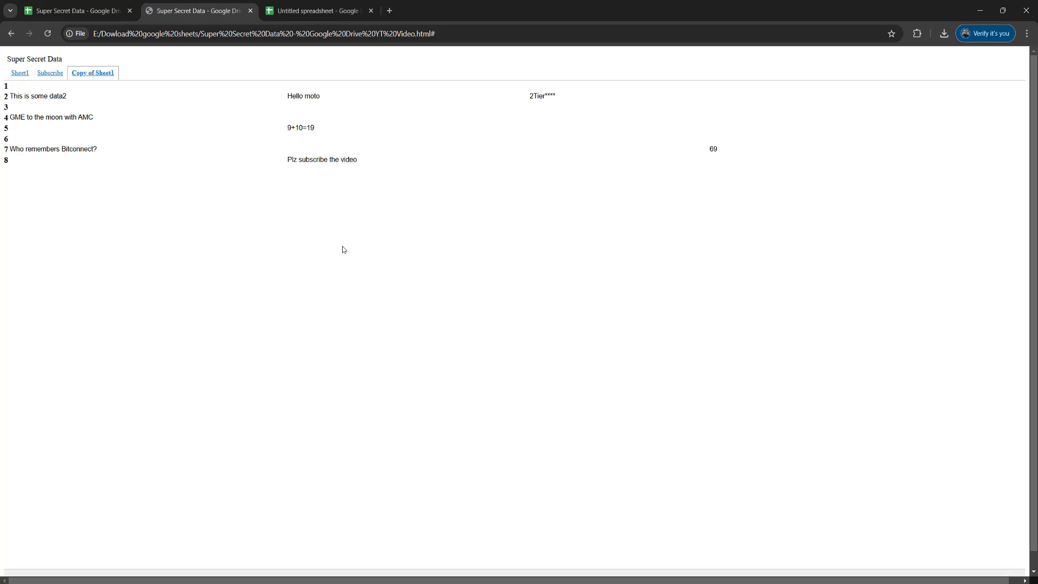
pyautogui.hotkey('ctrl', 'a')
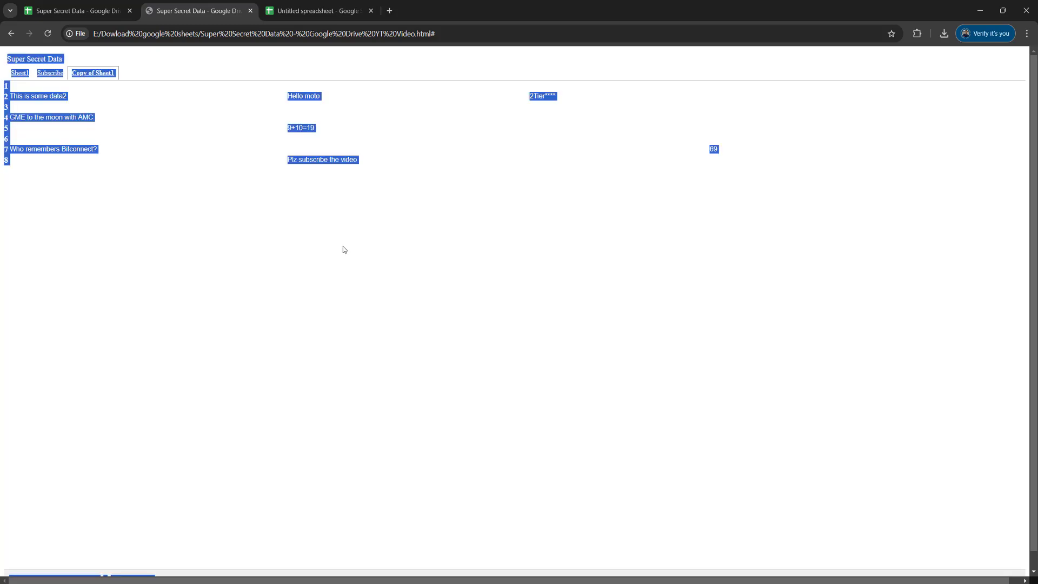
pyautogui.rightClick(313, 92)
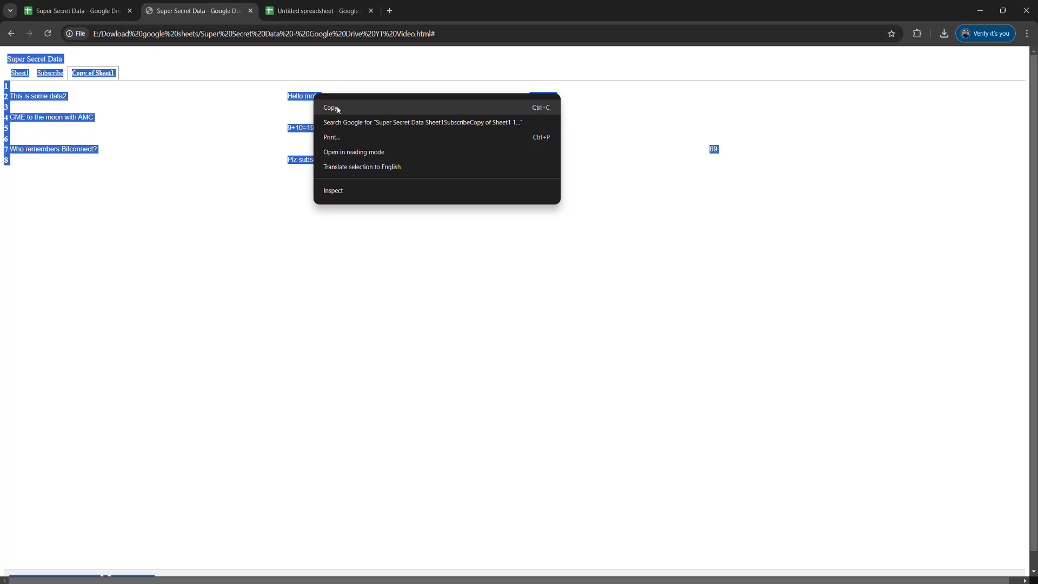
pyautogui.click(331, 107)
# Paste the copied page content into the whole of Sheet3 in the Untitled spreadsheet
pyautogui.click(319, 10)
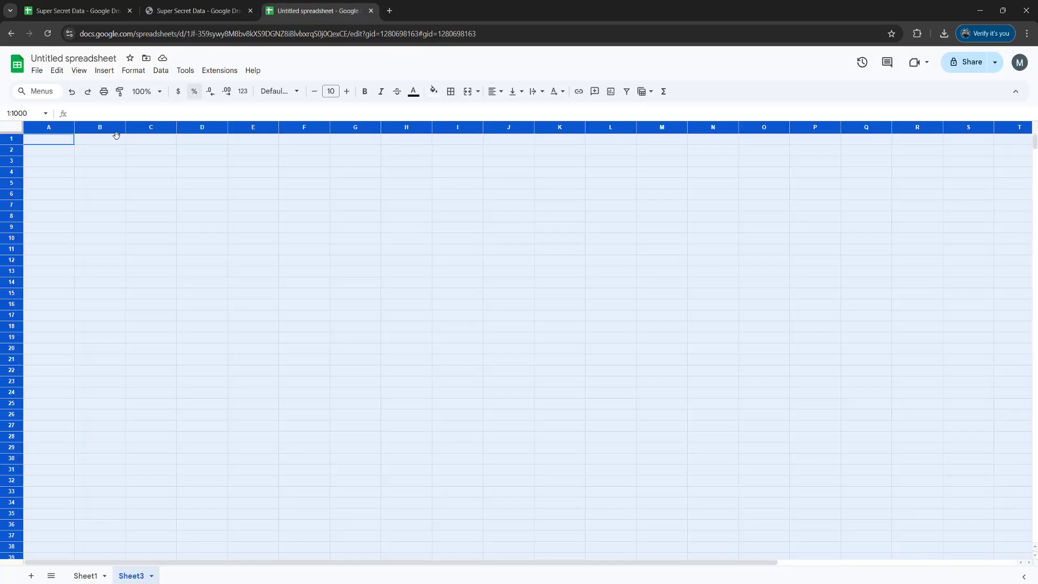
pyautogui.click(58, 161)
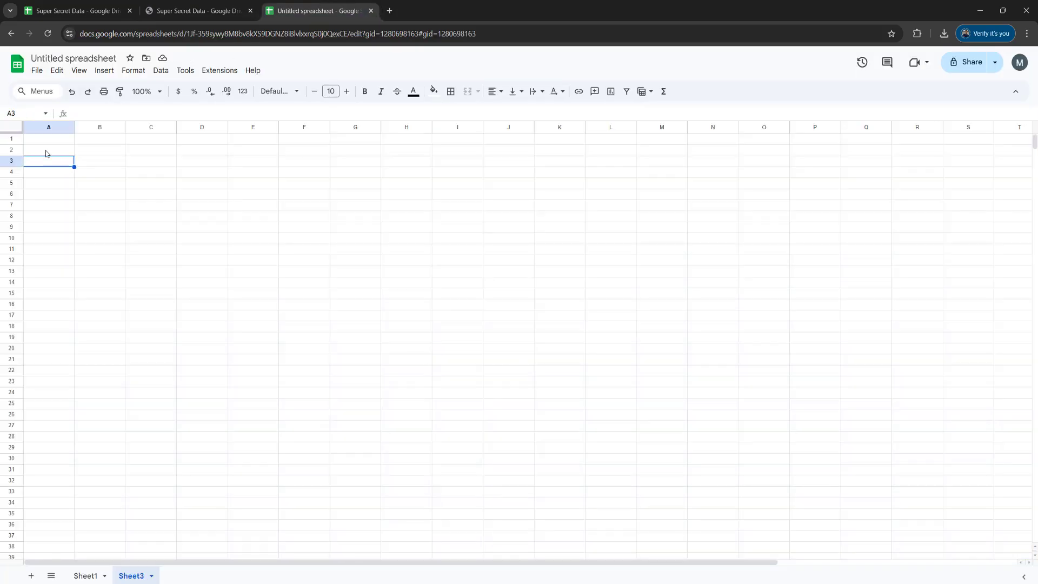
pyautogui.click(13, 129)
pyautogui.rightClick(14, 130)
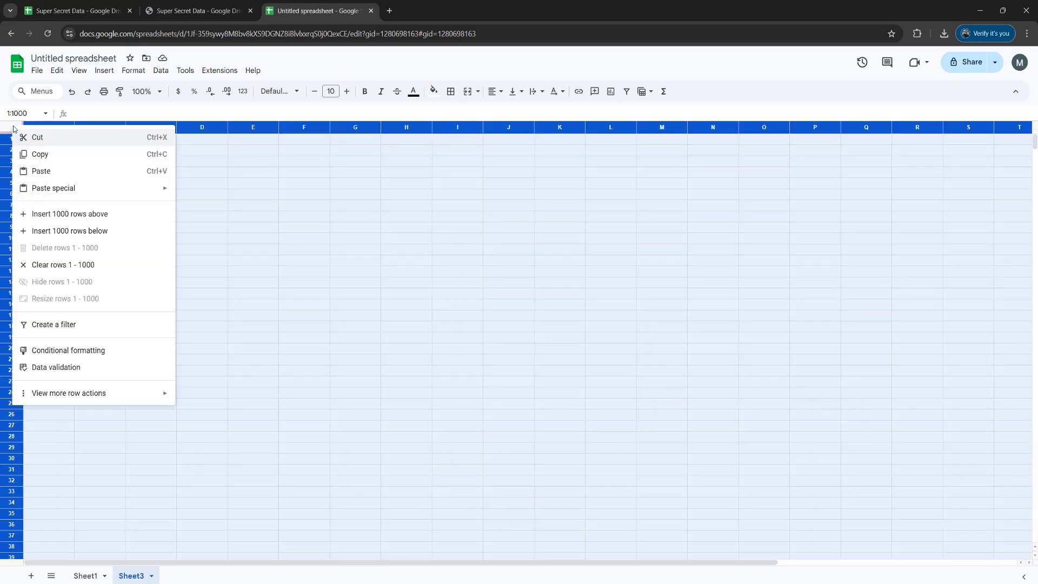
pyautogui.click(36, 168)
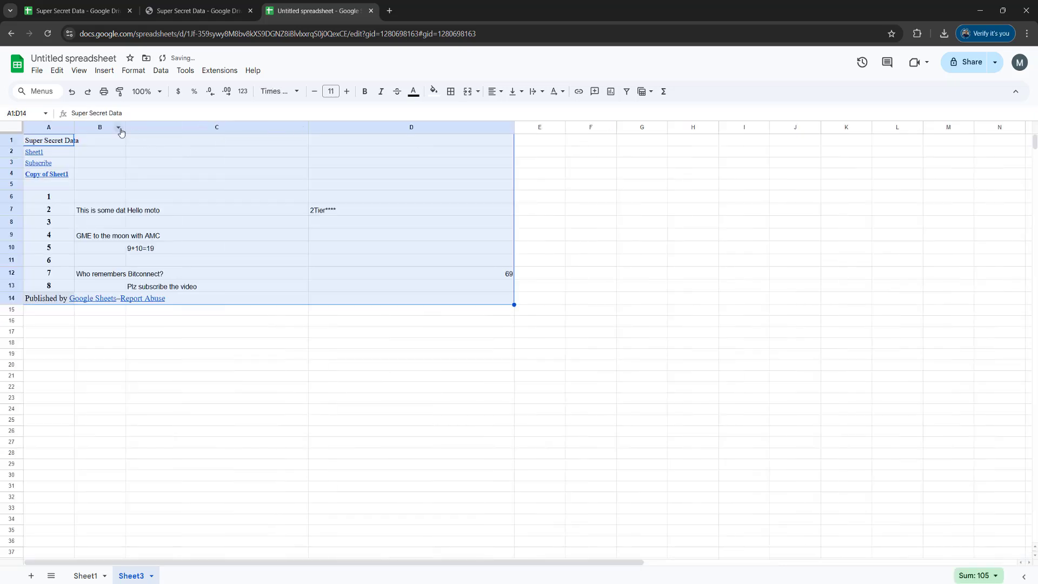
# Widen columns A and B to fit the text, then clear the leftover page title and links from column A
pyautogui.moveTo(125, 128); pyautogui.dragTo(243, 127)
pyautogui.moveTo(74, 128); pyautogui.dragTo(149, 302)
pyautogui.click(220, 348)
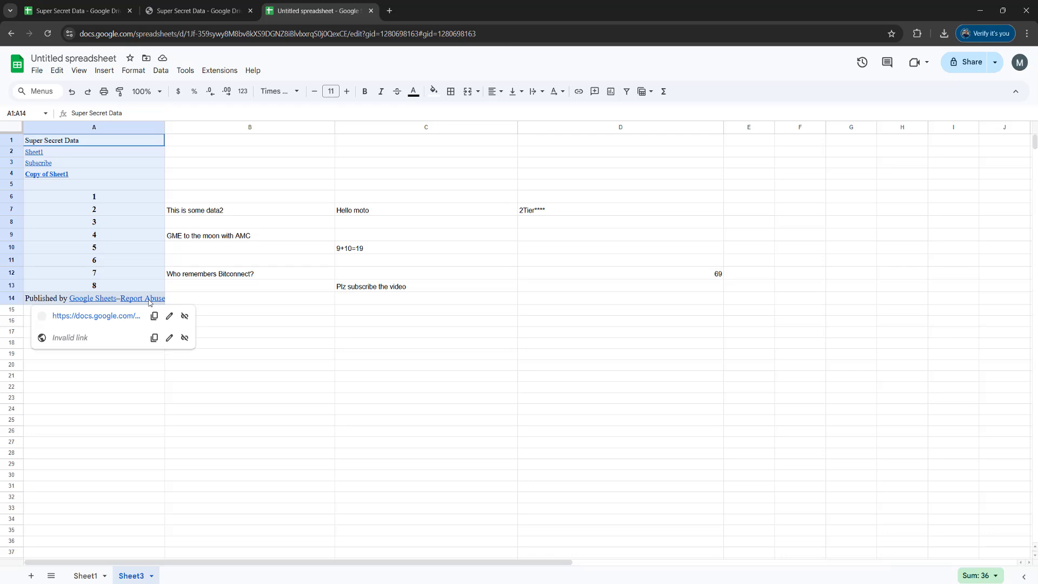
pyautogui.press('Delete')
pyautogui.click(389, 305)
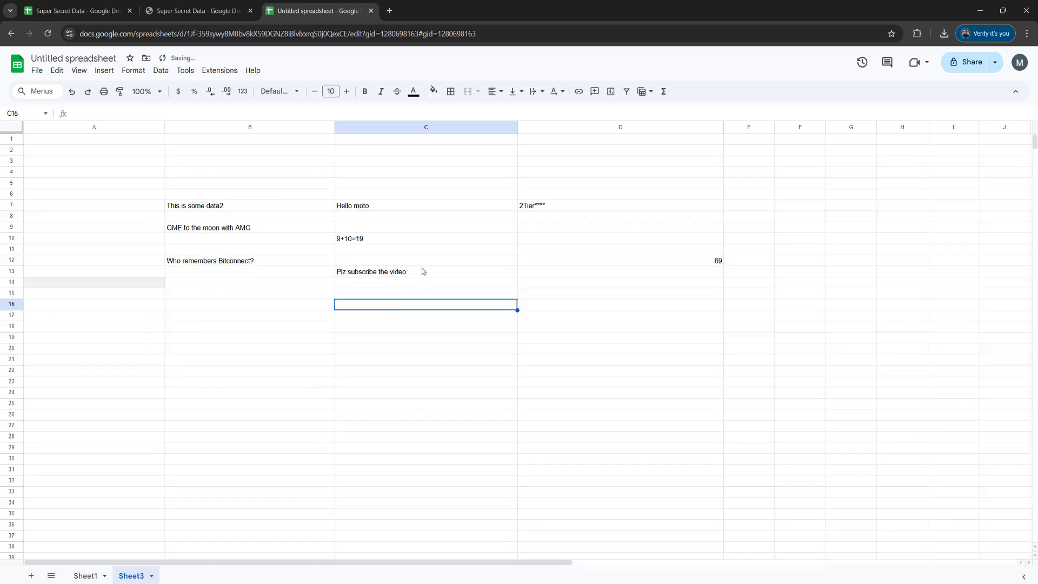
# Back on the saved Super Secret Data page, select just the table rows
pyautogui.click(216, 11)
pyautogui.click(172, 162)
pyautogui.moveTo(7, 84); pyautogui.dragTo(740, 160)
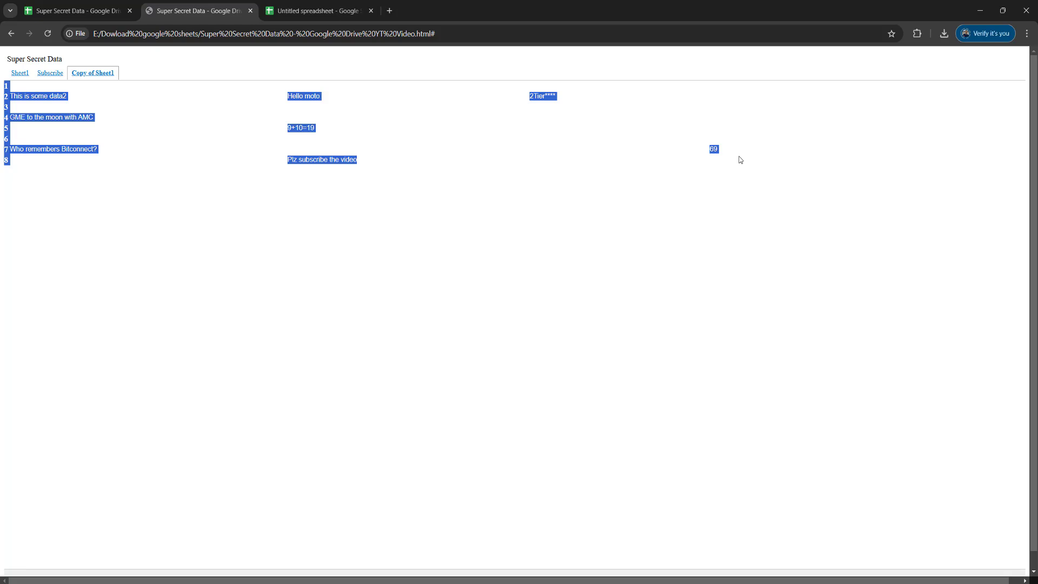
# Select all the text on the saved page and copy it
pyautogui.click(591, 267)
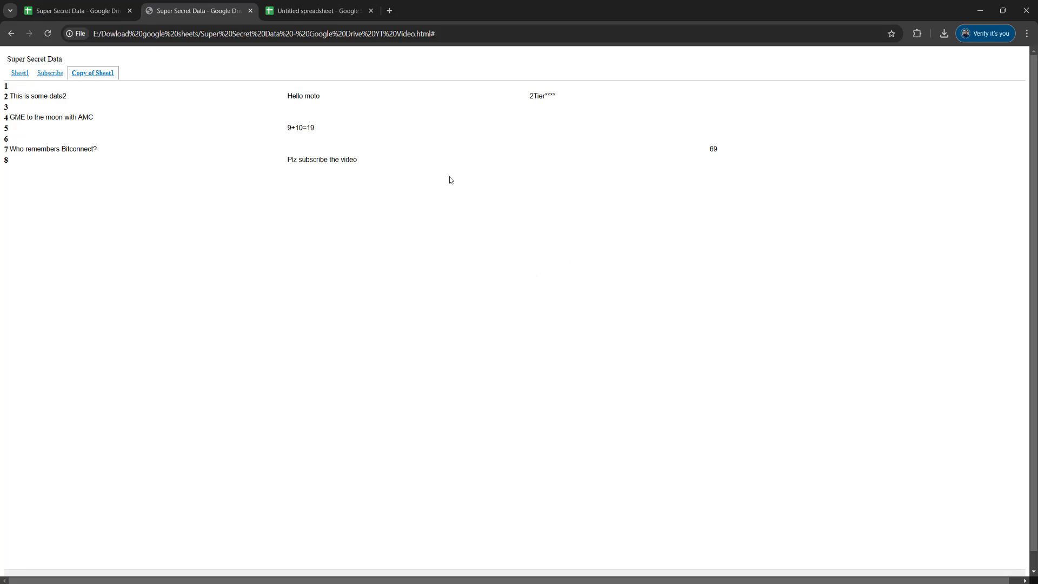
pyautogui.hotkey('ctrl', 'a')
pyautogui.rightClick(367, 167)
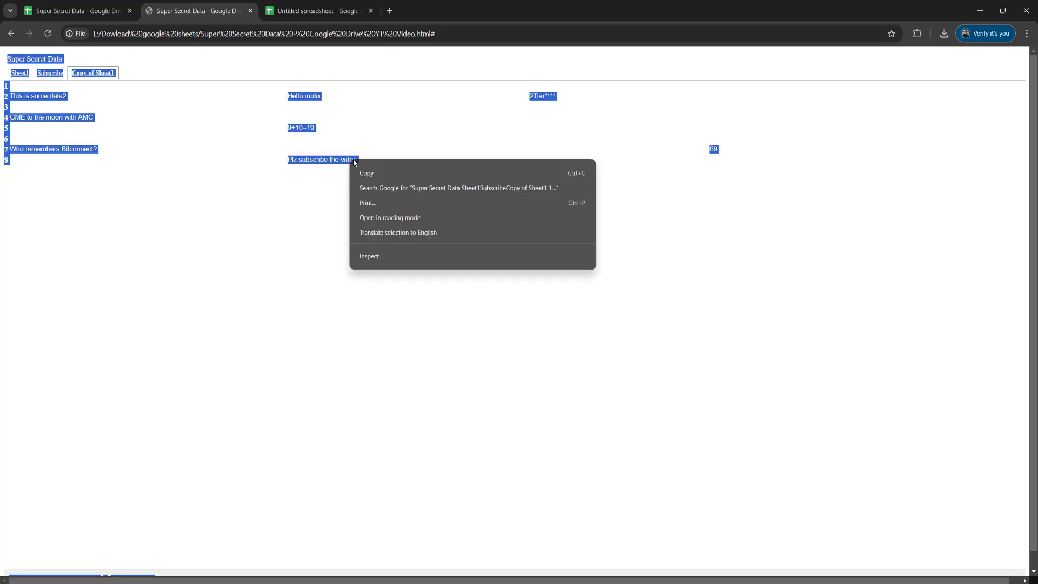
pyautogui.click(383, 176)
pyautogui.click(341, 3)
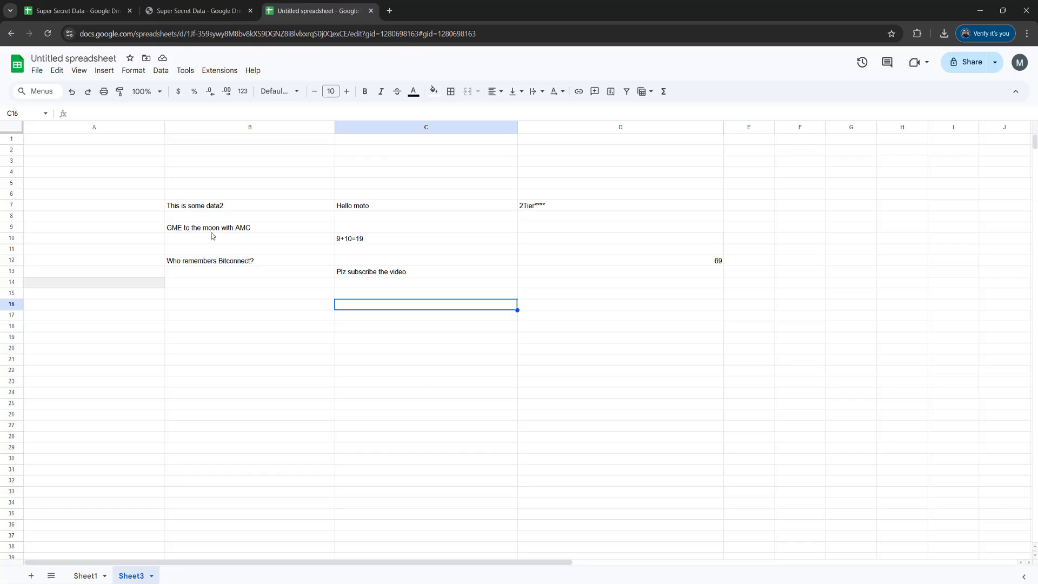
pyautogui.click(12, 129)
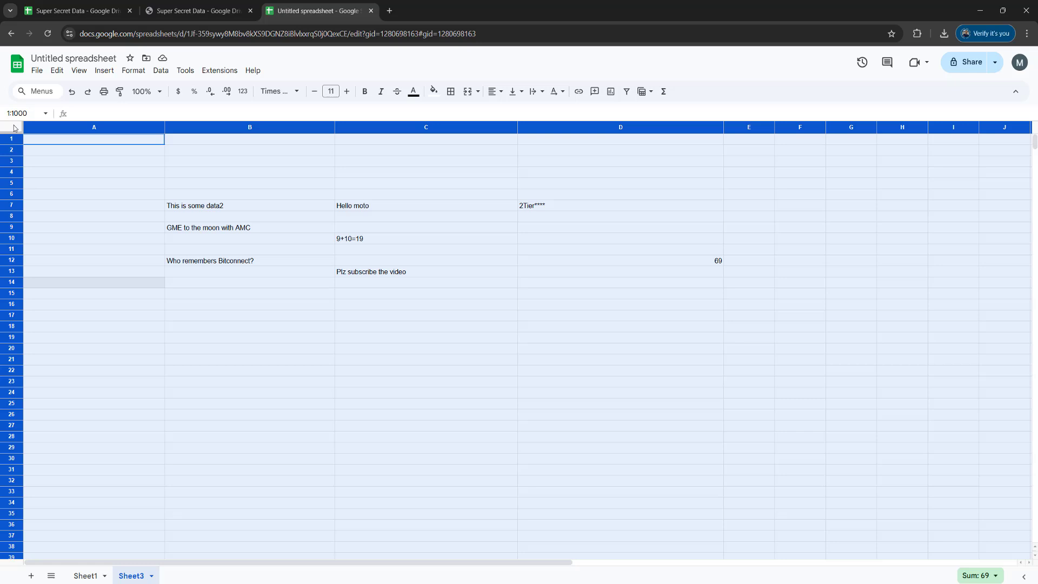
pyautogui.rightClick(14, 127)
pyautogui.click(410, 169)
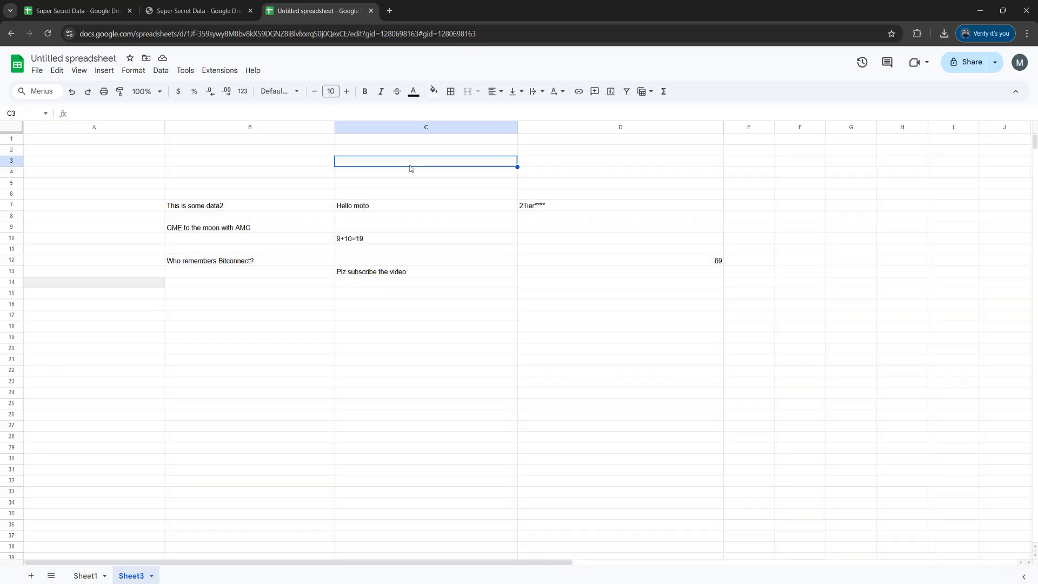